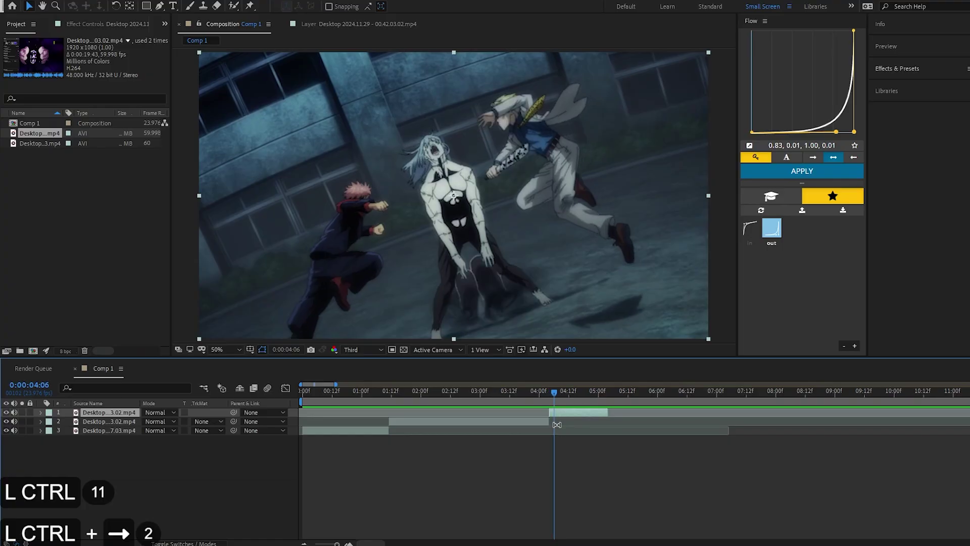
Step: Split the fight clip on layer 1 repeatedly every few frames, starting from 0:00:04:06
key("ctrl+shift+d")
key("ctrl+Right")
key("ctrl+Right")
key("ctrl+Right")
key("ctrl+shift+d")
key("ctrl+Right")
key("ctrl+Right")
key("ctrl+Right")
key("ctrl+shift+d")
key("ctrl+Right")
key("ctrl+Right")
key("ctrl+Right")
key("ctrl+shift+d")
key("ctrl+Right")
key("ctrl+Right")
key("ctrl+Right")
key("ctrl+shift+d")
key("ctrl+Right")
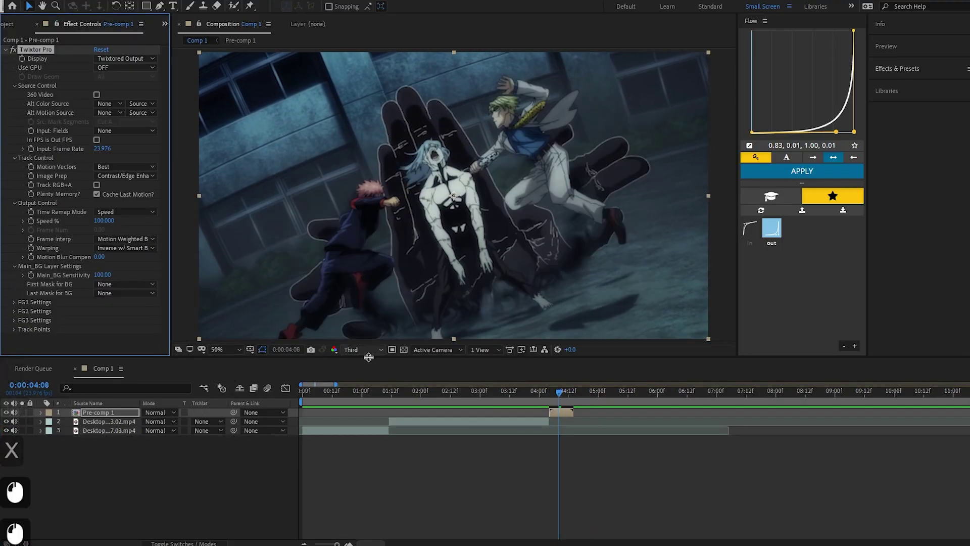
Step: Pre-compose the split fight layers, enable time remapping on the result and extend its end
key("ctrl+shift+c")
left_click(403, 275)
left_click(516, 334)
key("ctrl+alt+t")
left_click_drag(573, 421, 595, 421)
Step: Easy-ease the fight pre-comp's time remap keyframes and shape their speed curve in the Graph Editor
left_click_drag(608, 425, 536, 422)
key("F9")
key("shift+F3")
left_click_drag(563, 520, 591, 452)
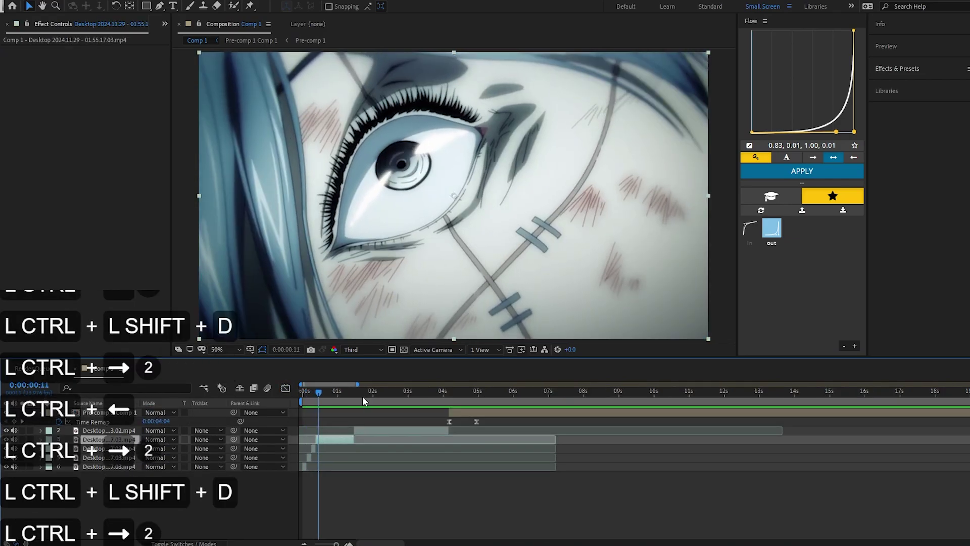
Step: Split the eye close-up clip at the start of the timeline every few frames
key("ctrl+shift+d")
key("ctrl+Right")
key("ctrl+Right")
key("ctrl+Right")
key("ctrl+Right")
key("ctrl+shift+d")
key("ctrl+Right")
key("ctrl+Right")
key("ctrl+Right")
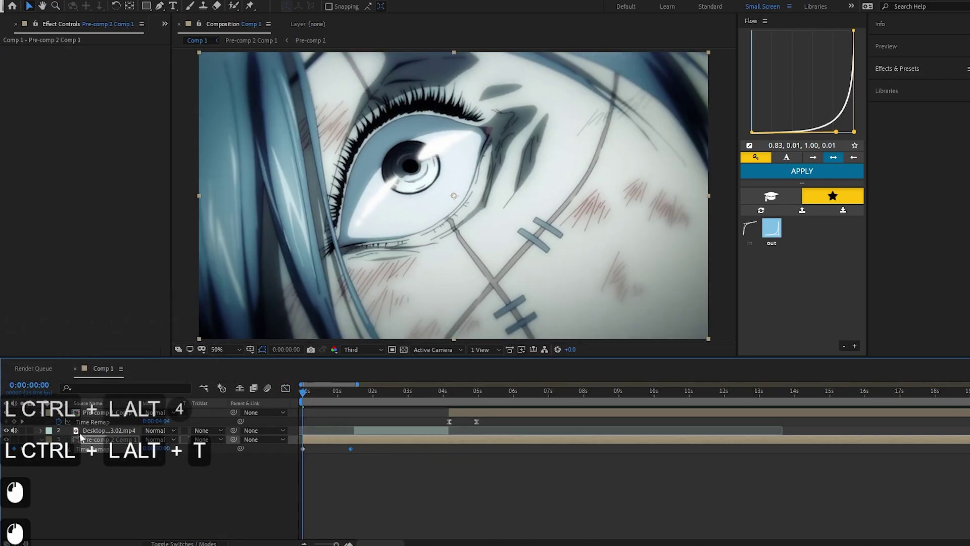
Step: Easy-ease and retime the Pre-comp 2 Comp 1 time remap keyframes, shape their speed curve, and preview the motion
left_click(89, 449)
key("F9")
left_click_drag(350, 449, 356, 449)
left_click(285, 387)
left_click_drag(320, 515, 305, 467)
left_click_drag(338, 417, 347, 485)
key("space")
key("space")
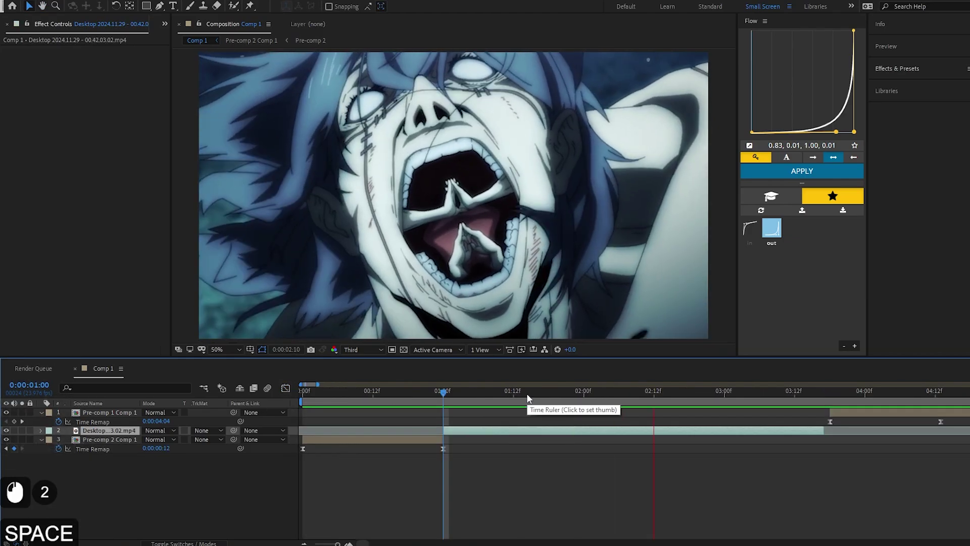
Step: Find the wide-open mouth frame in the layer 2 clip and apply Freeze Frame there
left_click(548, 398)
left_click_drag(559, 406, 659, 420)
right_click(641, 431)
mouse_move(672, 187)
left_click(783, 222)
left_click_drag(625, 401, 564, 402)
left_click_drag(709, 420, 442, 409)
key("space")
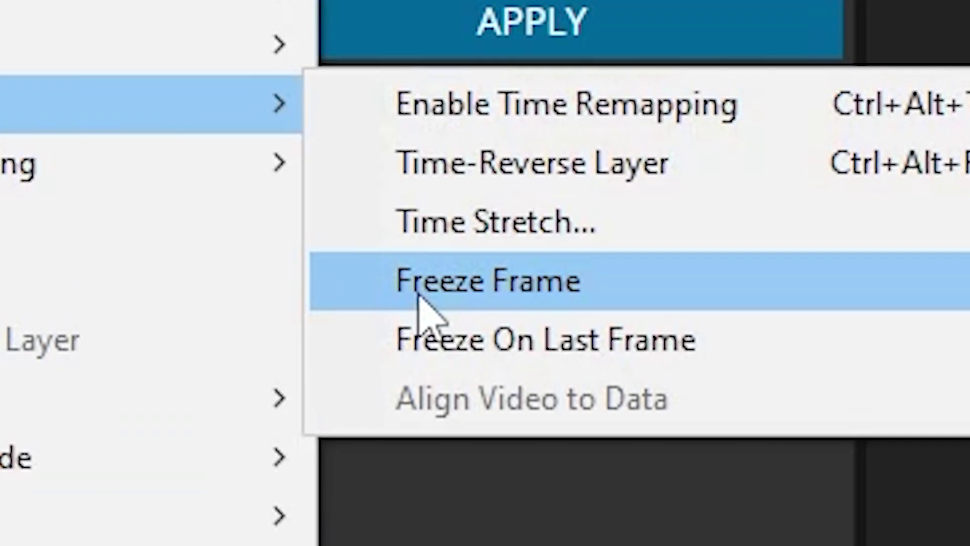
left_click(419, 297)
Step: Cut off the frozen mouth clip after 0:00:01:23 and move Pre-comp 1 Comp 1 to start at its end
key("ctrl+shift+d")
key("Delete")
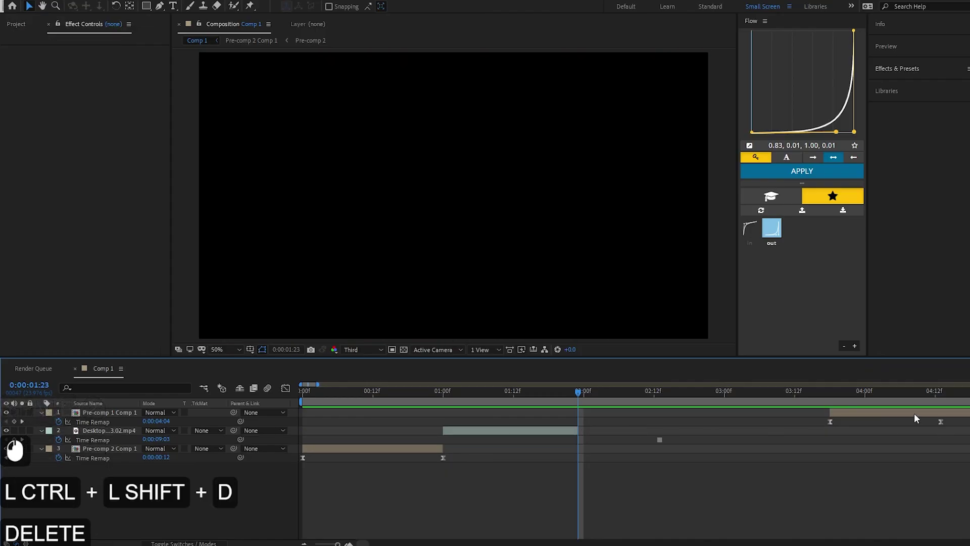
left_click_drag(913, 412, 660, 440)
Step: Trace a closed Pen tool mask along the inner edge of the open mouth and teeth at 0:00:01:00
left_click_drag(581, 390, 508, 402)
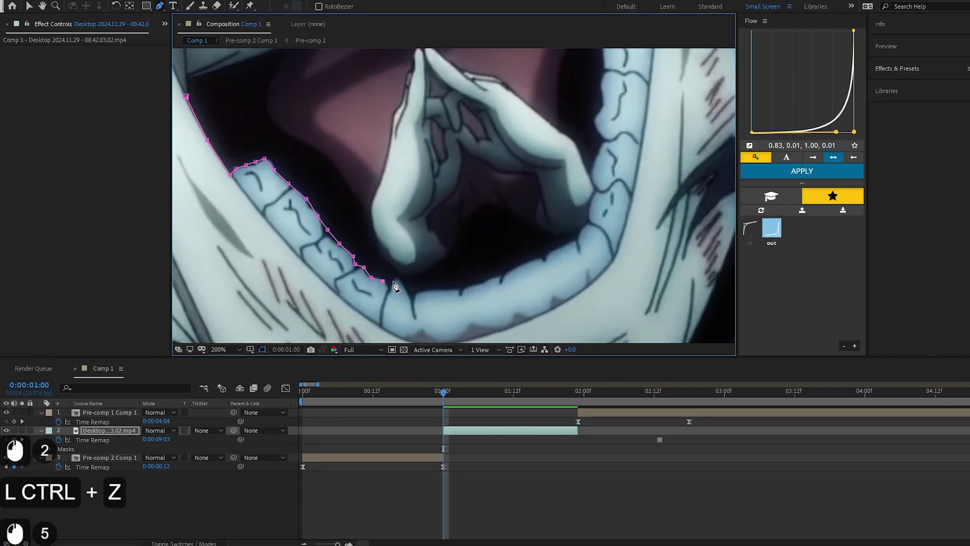
left_click(472, 287)
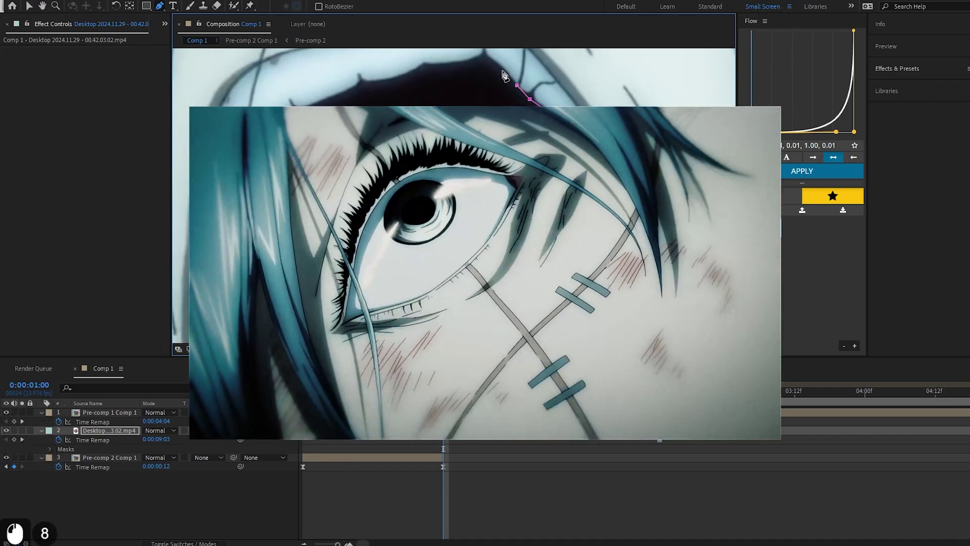
key("ctrl+z")
key("ctrl+z")
scroll(533, 97, "up", 2)
left_click(584, 266)
left_click(517, 199)
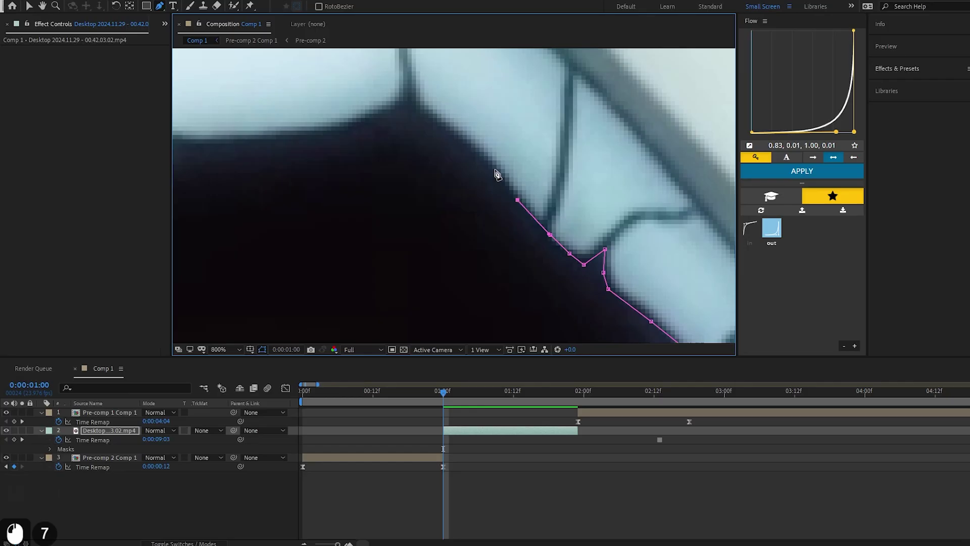
left_click(456, 146)
left_click(413, 118)
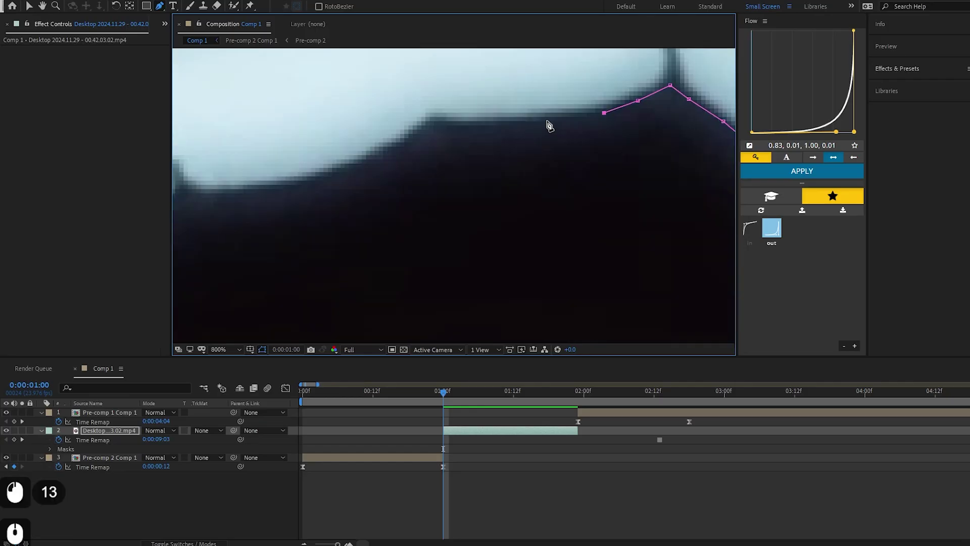
left_click(549, 123)
left_click(491, 128)
scroll(448, 152, "down", 3)
scroll(381, 196, "up", 1)
left_click(480, 191)
left_click(437, 204)
left_click(378, 232)
left_click(376, 248)
left_click(394, 223)
left_click(384, 245)
scroll(384, 245, "up", 1)
left_click_drag(381, 265, 386, 202)
key("ctrl+z")
left_click(445, 107)
left_click(447, 140)
left_click(444, 170)
left_click(437, 219)
left_click(407, 219)
left_click_drag(455, 187, 475, 111)
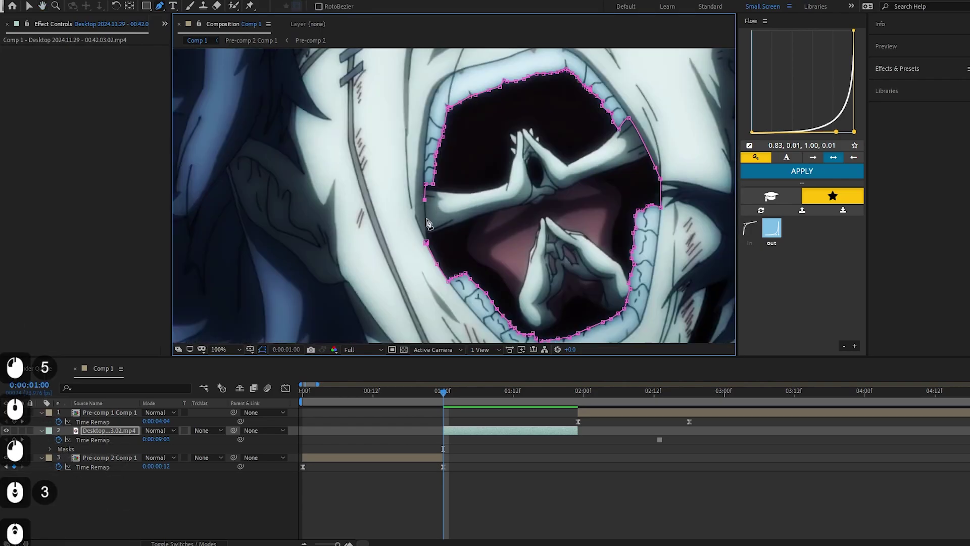
left_click(424, 264)
scroll(242, 212, "down", 4)
Step: Invert Mask 1 on the mouth clip and set its mask feather to 3 pixels
key("m")
left_click(182, 440)
left_click(465, 483)
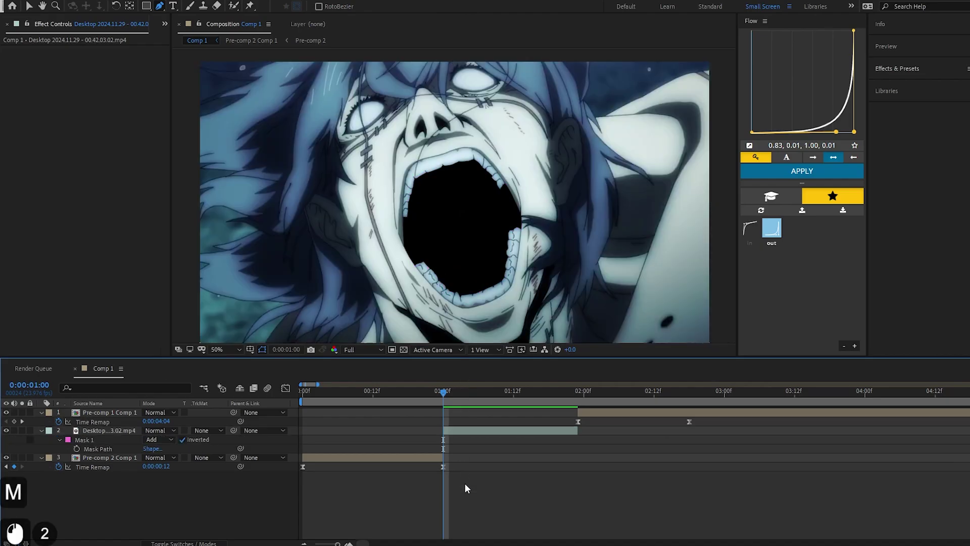
left_click(437, 392)
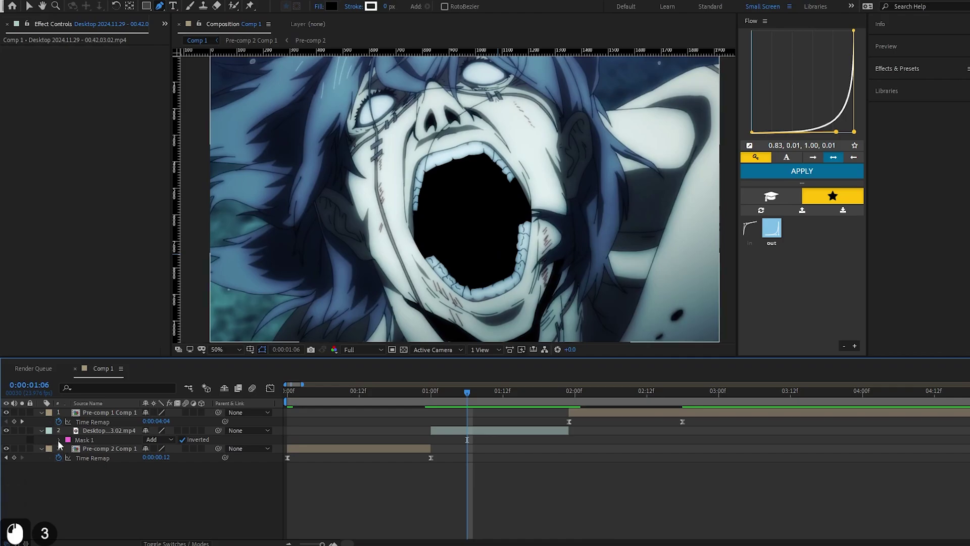
left_click(59, 440)
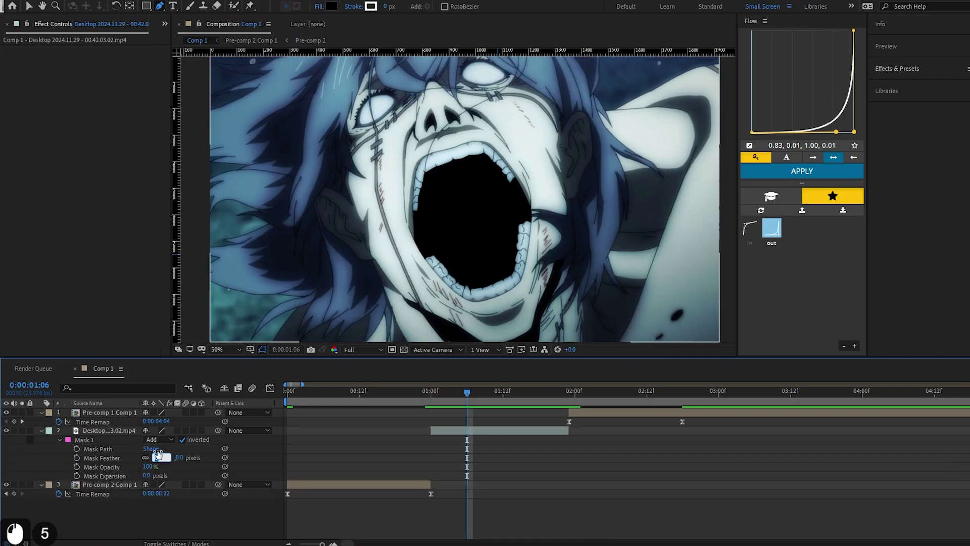
type("3")
key("Return")
scroll(451, 306, "up", 2)
Step: Split Pre-comp 1 Comp 1 at 0:00:02:18 and delete the part after it
left_click(681, 414)
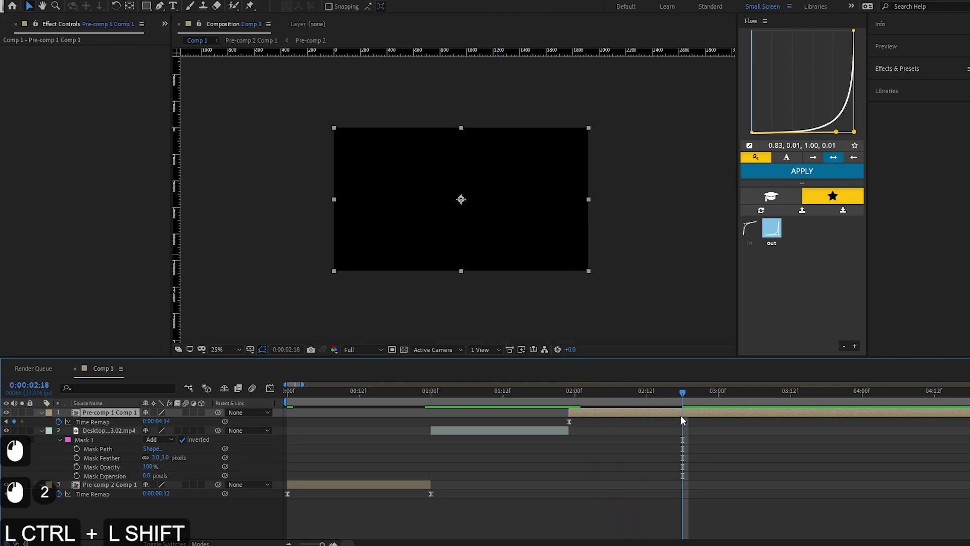
key("ctrl+shift+d")
key("Delete")
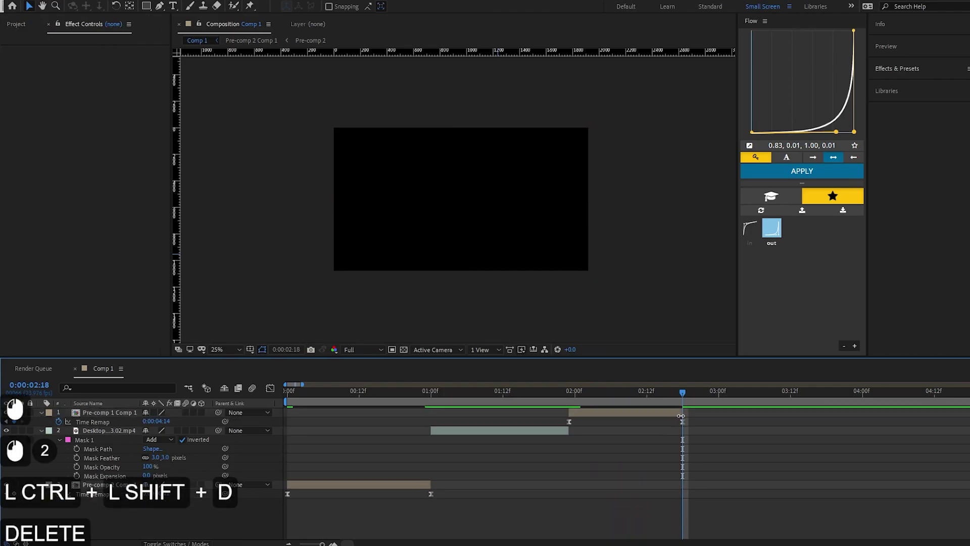
Step: Pre-compose the masked mouth clip together with the Pre-comp 1 Comp 1 layer
left_click_drag(654, 398, 491, 401)
left_click(495, 431)
left_click(605, 412, "shift")
key("ctrl+shift+c")
left_click(518, 336)
Step: Open Pre-comp 3 and set its composition size to 2100 by 2100 px
left_click(438, 396)
double_click(465, 413)
left_click_drag(415, 397, 472, 399)
right_click(282, 215)
left_click(306, 234)
left_click(420, 185)
type("2100")
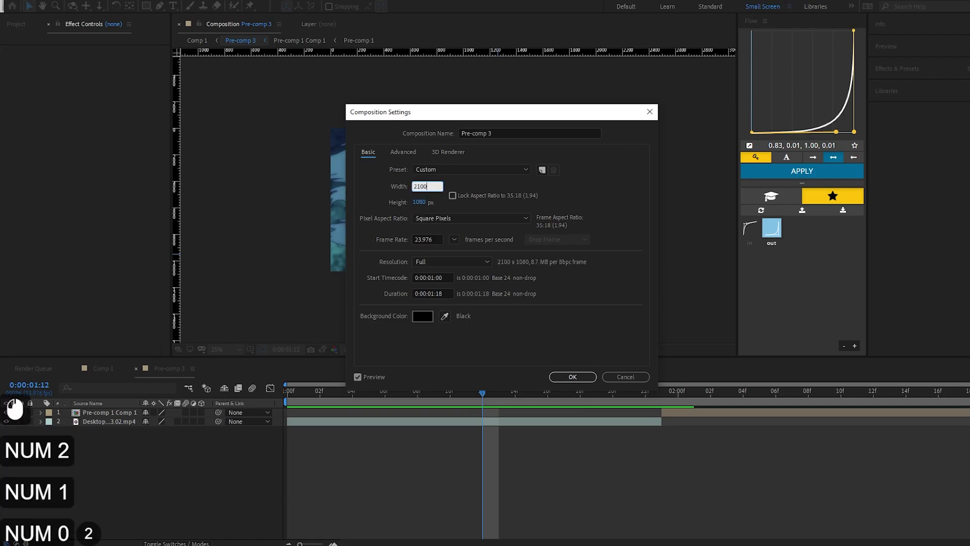
left_click(419, 202)
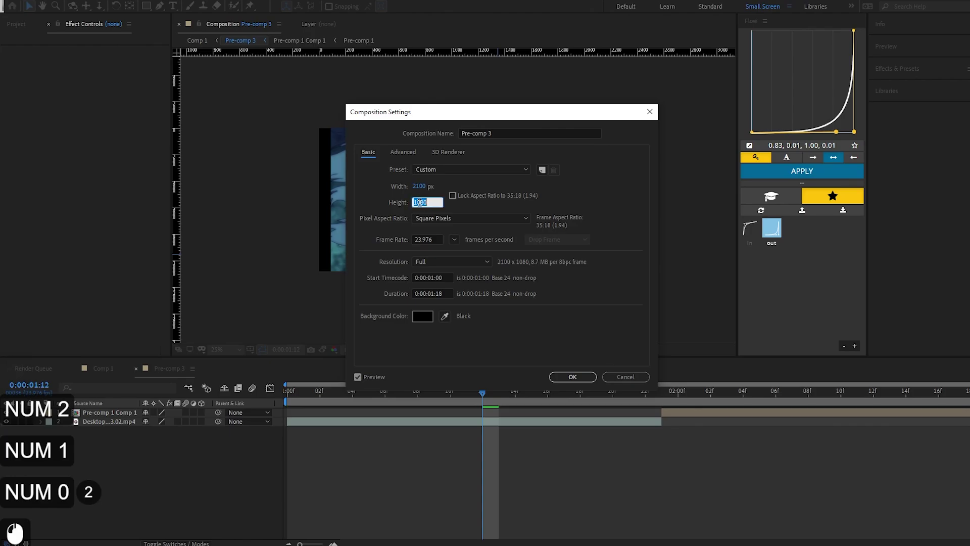
type("2100")
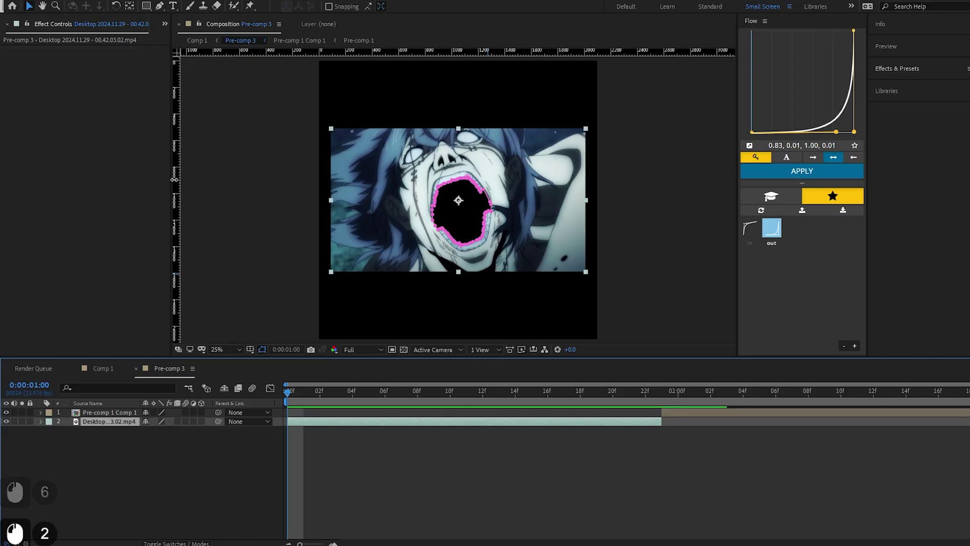
Step: Add guides through the frame's centre and align the mouth hole to them with clip scale 233% and anchor point 983, 624
left_click_drag(179, 179, 456, 253)
left_click_drag(415, 52, 422, 200)
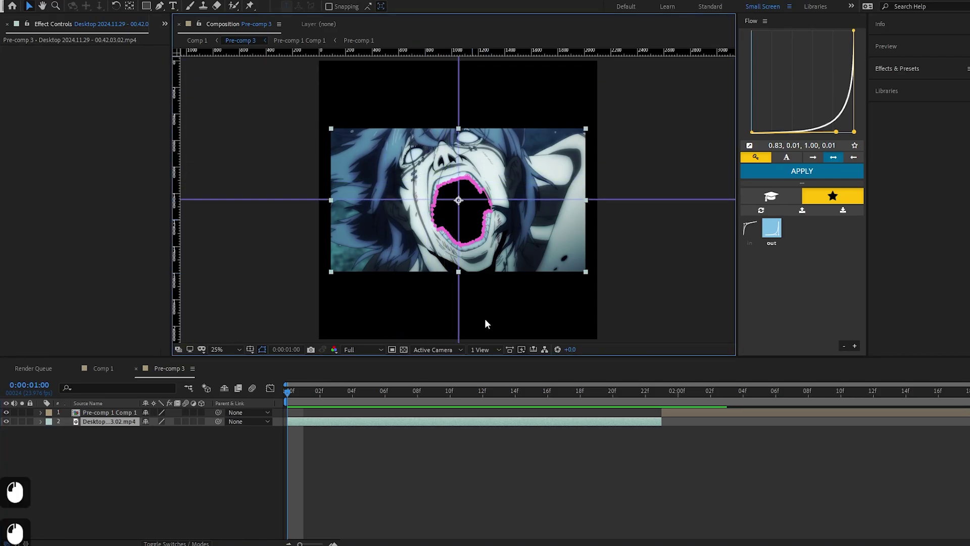
key("s")
key("shift+a")
mouse_move(175, 439)
left_mouse_down()
mouse_move(190, 439)
mouse_move(168, 433)
left_mouse_up()
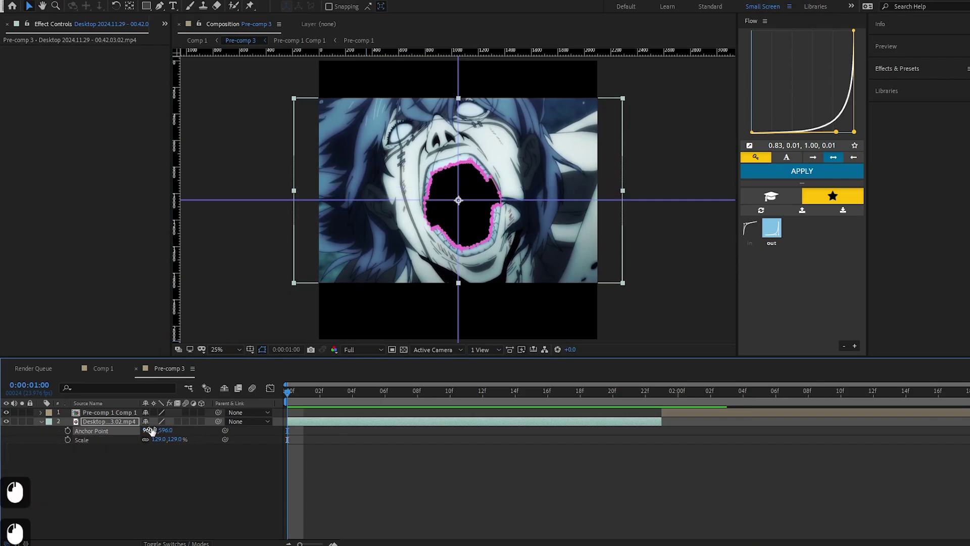
key("s")
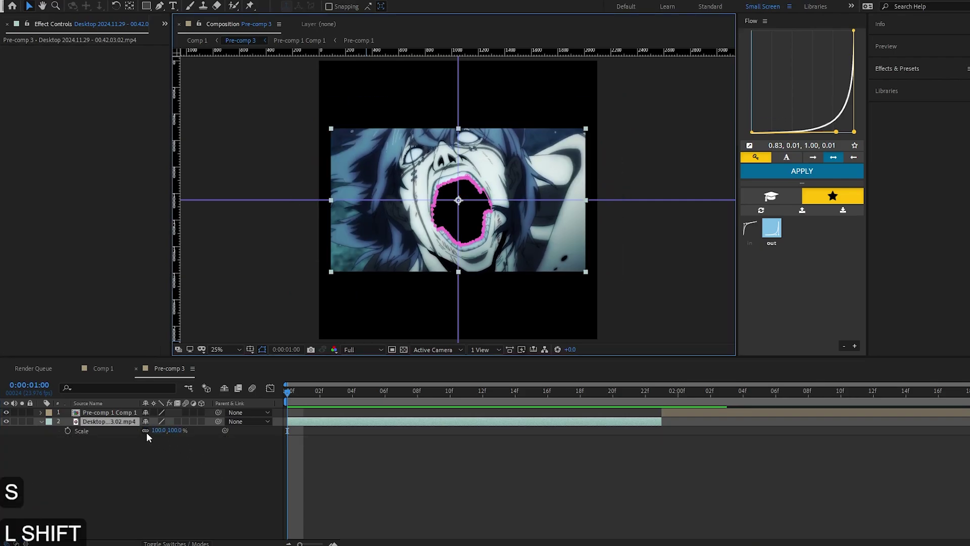
key("shift+a")
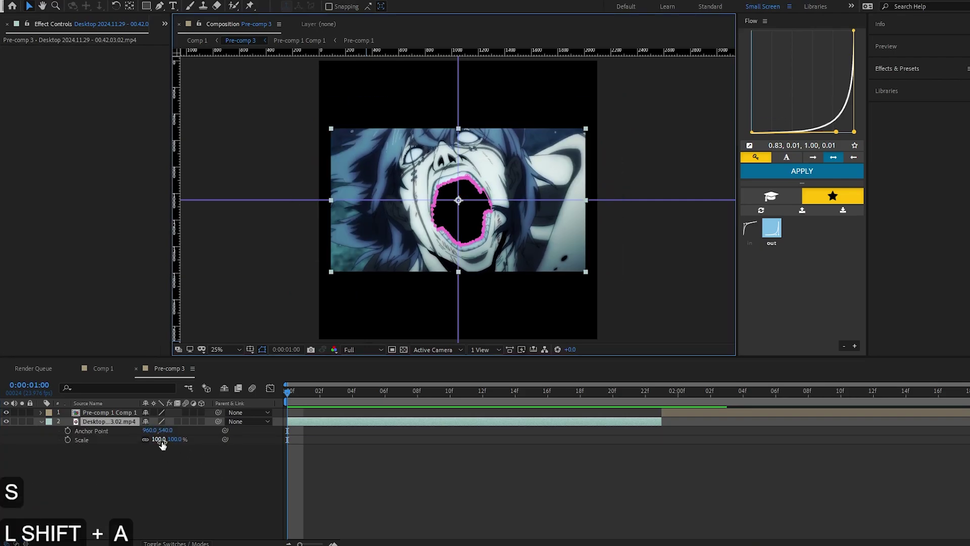
left_click_drag(163, 440, 196, 437)
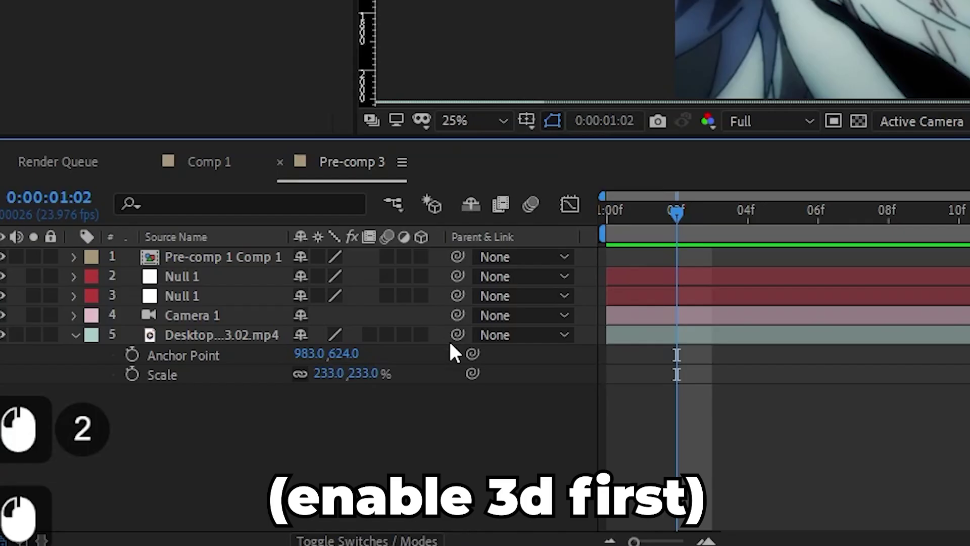
Step: Make the masked mouth clip a 3D layer and show its Position and Rotation properties
left_click(422, 335)
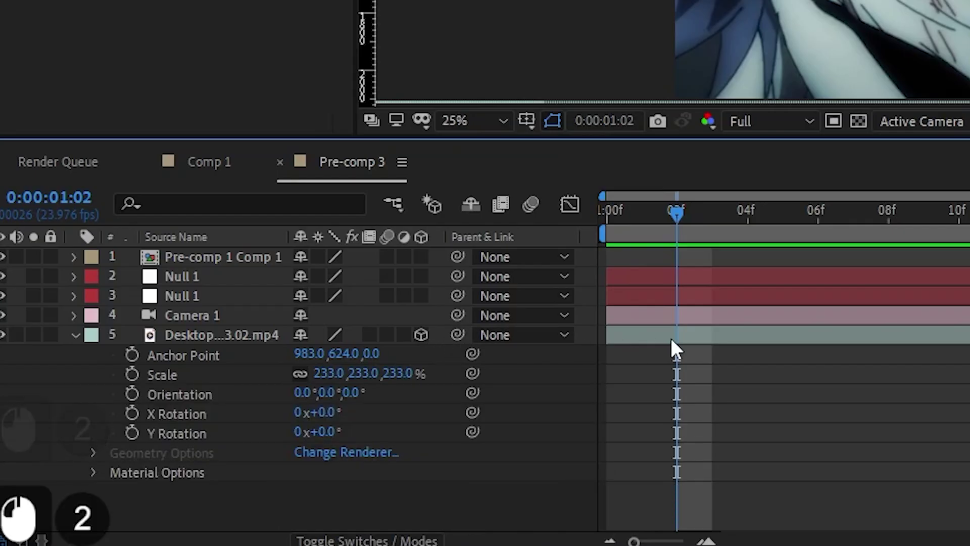
key("p")
key("shift+r")
left_click(725, 208)
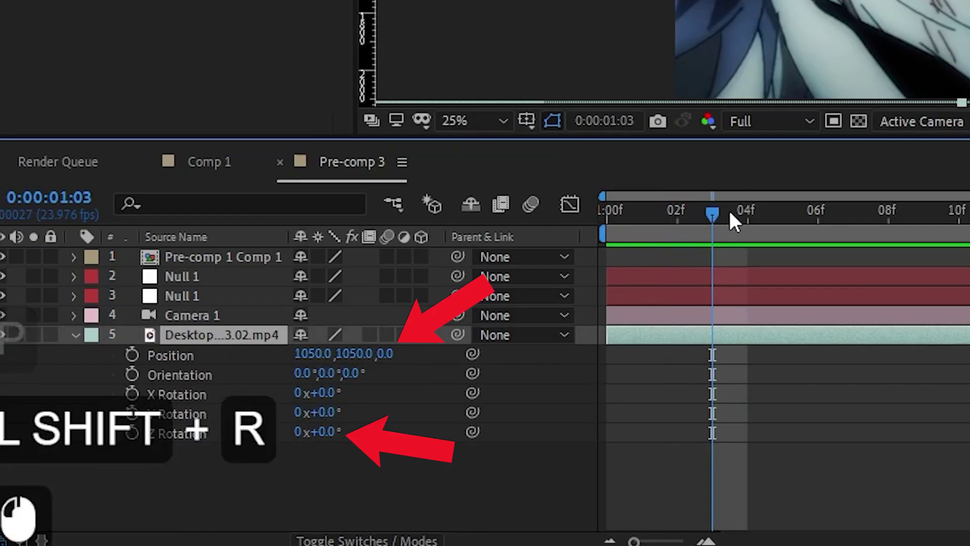
Step: Duplicate the mouth clip and set the lower copy's Z position to 3000 and Z rotation to 30°
key("ctrl+d")
left_click(682, 357)
left_click(387, 373)
type("3000")
key("Return")
left_click(318, 451)
type("30")
key("Return")
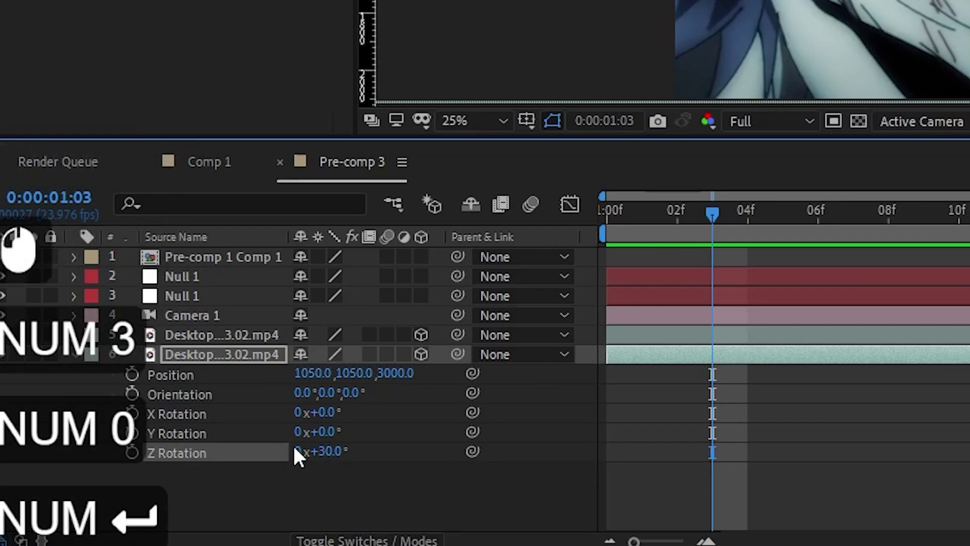
Step: Duplicate the rotated copy and set the new lowest layer's Z position to 6000 and Z rotation to 60°
key("ctrl+d")
double_click(399, 392)
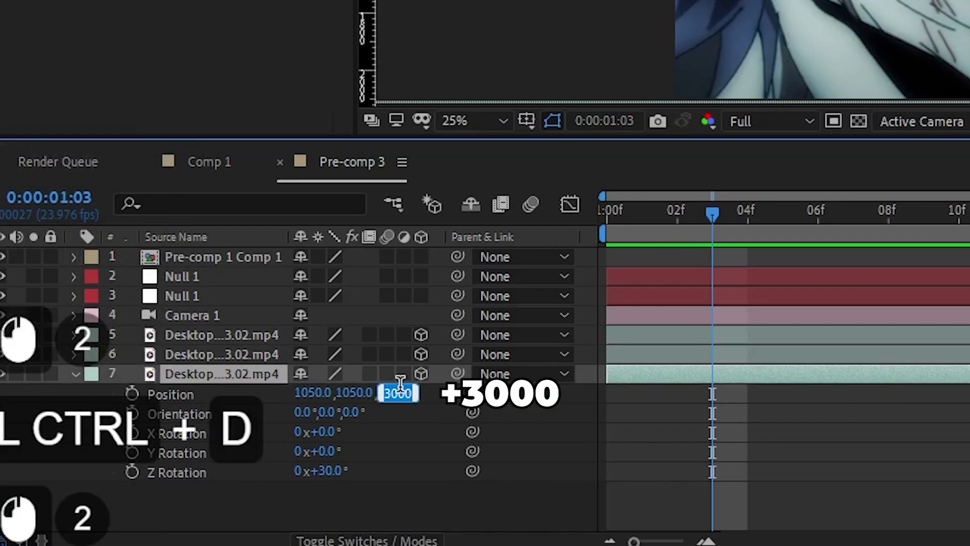
type("6000")
key("KP_Enter")
left_click(337, 472)
type("60")
key("KP_Enter")
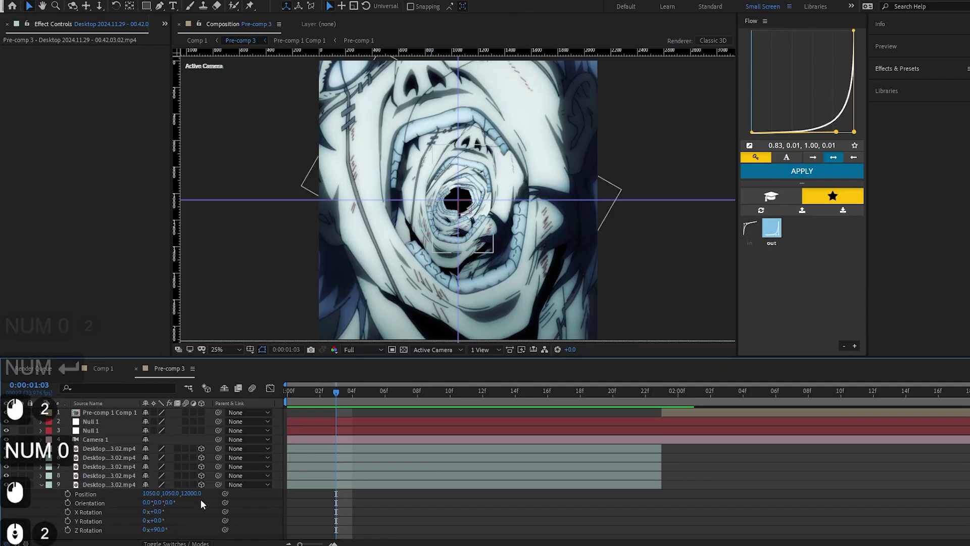
Step: Set the Z rotation of the mouth clip at Z position 12000 to 120°
left_click(162, 529)
type("120")
key("KP_Enter")
Step: Duplicate the deepest mouth clip and set the new copy's Z position to 15000
left_click(324, 485)
key("ctrl+d")
left_click(193, 503)
type("15000")
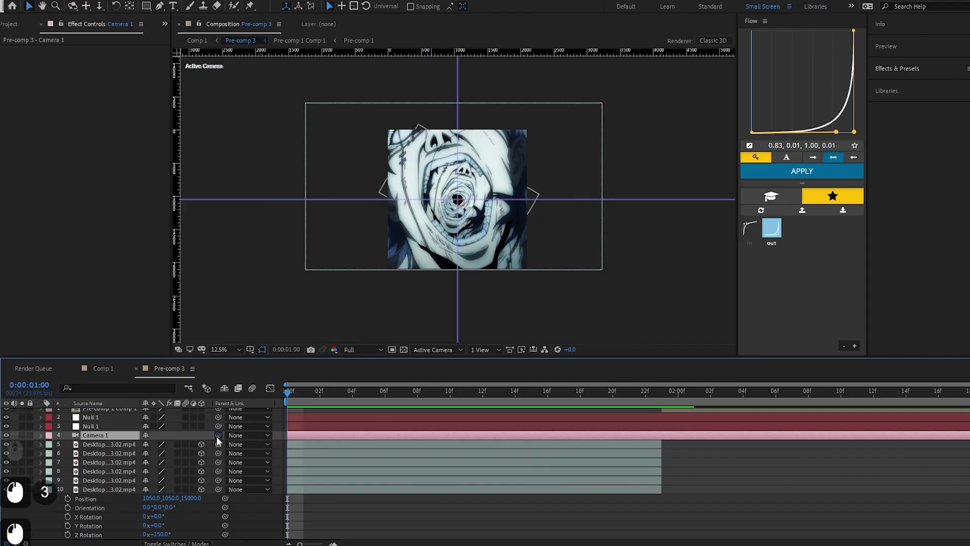
Step: Parent Camera 1 to the Null 1 on layer 3 and make that null a 3D layer
left_click_drag(217, 435, 110, 427)
left_click_drag(109, 426, 108, 426)
left_click(101, 426)
key("s")
key("Page_Down")
left_click(80, 436)
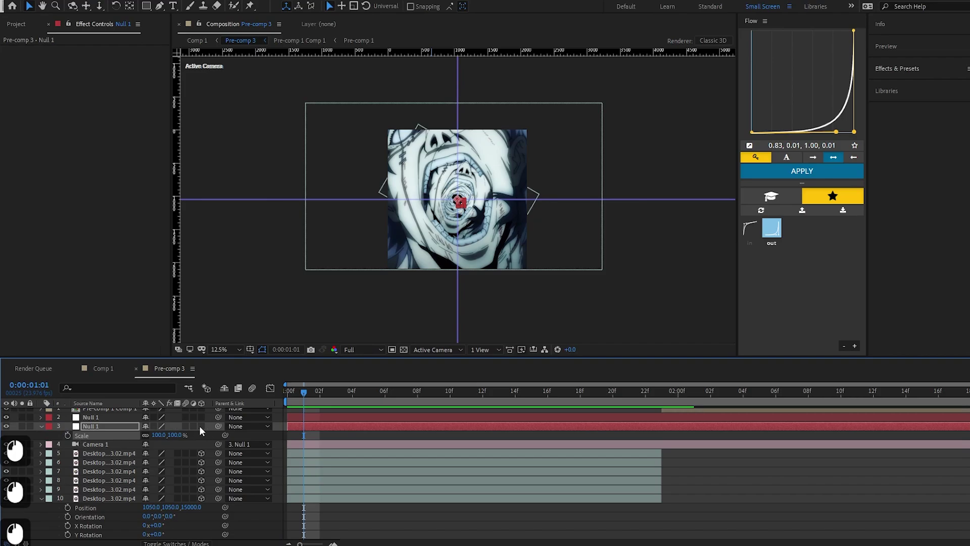
left_click(200, 426)
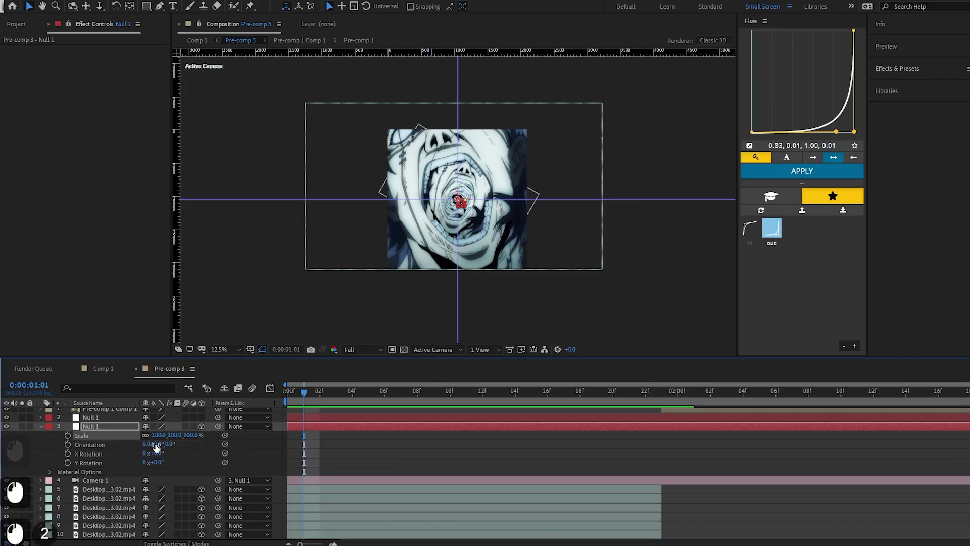
Step: Add a Position keyframe to the camera's parent null at 0:00:01:01
key("p")
key("p")
left_click(125, 428)
key("p")
mouse_move(311, 396)
left_mouse_down()
mouse_move(319, 399)
mouse_move(292, 401)
mouse_move(301, 404)
left_mouse_up()
left_click(67, 435)
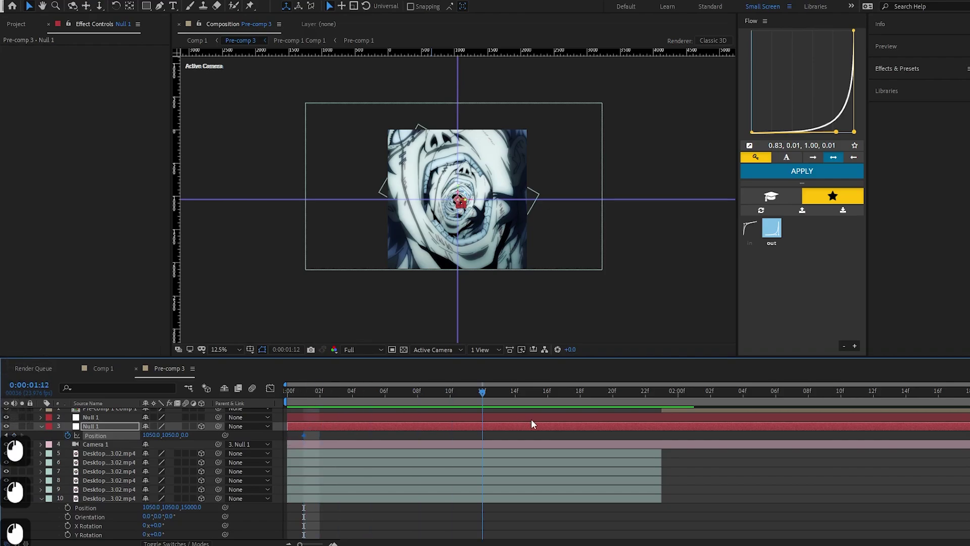
key("ctrl+x")
key("ctrl+v")
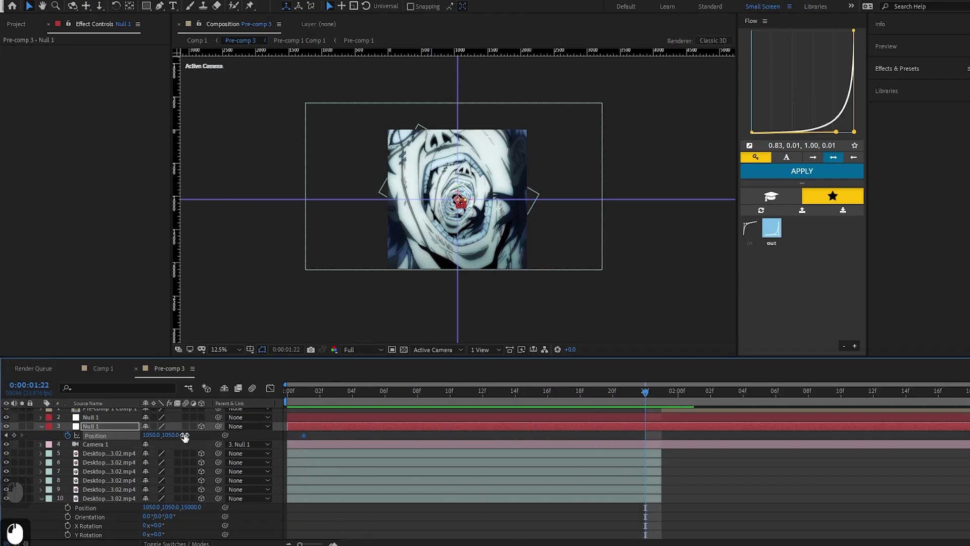
Step: Keyframe the camera null's Z position to 16667 at 0:00:01:23 and ease its position keyframes
left_click_drag(184, 436, 783, 436)
left_click_drag(191, 435, 291, 434)
key("F9")
left_click(270, 388)
Step: Separate the camera null's Position into individual X, Y and Z dimensions
right_click(107, 435)
left_click(152, 326)
left_click(92, 445)
left_click(90, 453)
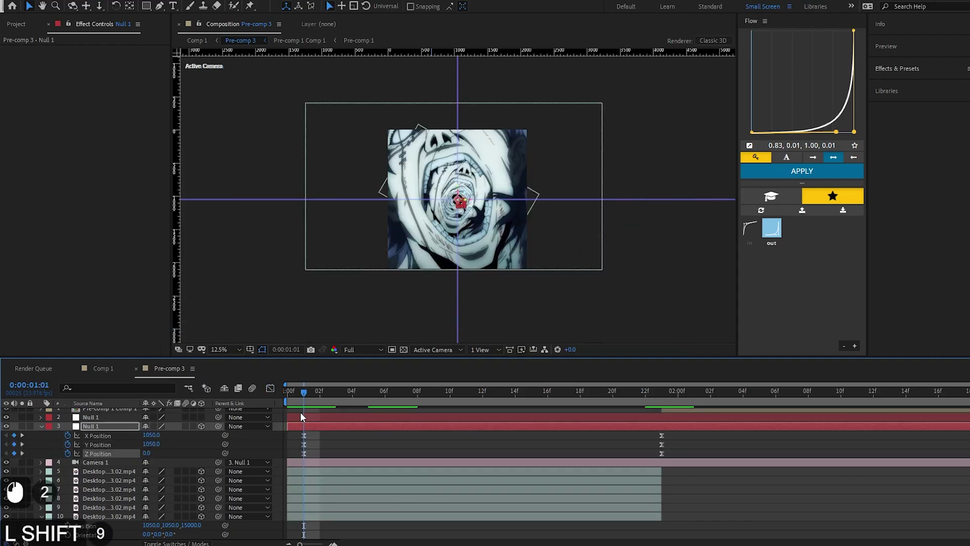
Step: Animate the camera null's Z Rotation from 0° at 0:00:01:01 to -95° at 0:00:01:23
key("shift+r")
left_click(67, 489)
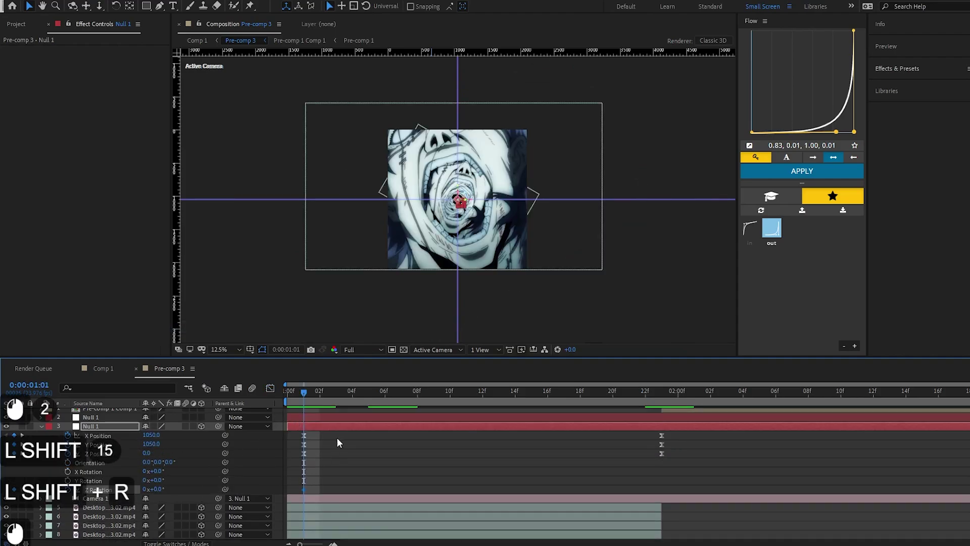
left_click_drag(365, 396, 564, 449)
left_click_drag(159, 492, 109, 490)
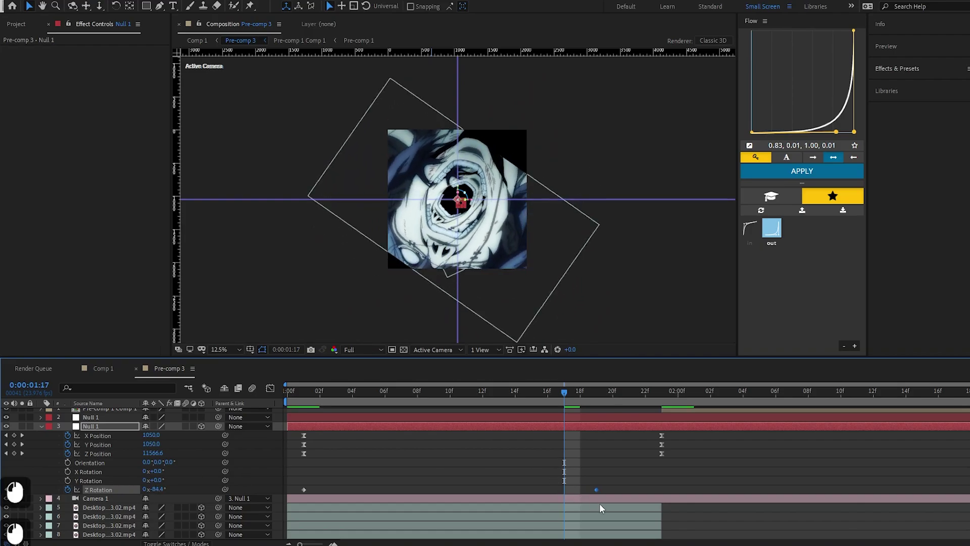
left_click_drag(602, 504, 664, 514)
Step: Apply a Flow easing curve to all the camera null's keyframes, start them at 0:00:01:00, and preview the zoom
left_click_drag(684, 433, 288, 509)
left_click(835, 135)
left_click(813, 170)
left_click_drag(468, 391, 287, 488)
key("space")
left_click_drag(408, 390, 498, 394)
Step: Reshape the Flow curve to 0.12, 0.73, 0.89, 0.21 for the camera null's position and rotation keyframes
left_click_drag(755, 60, 763, 53)
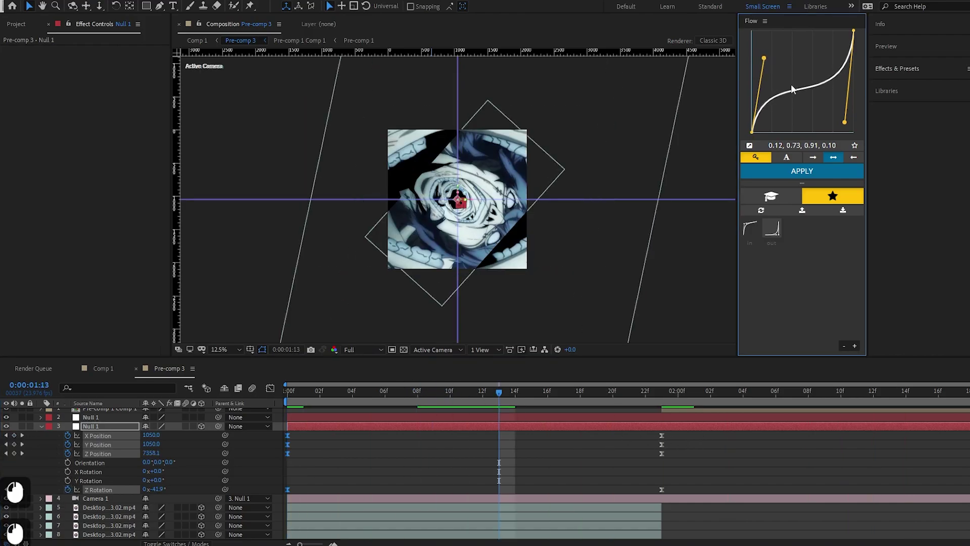
left_click_drag(846, 119, 843, 111)
left_click_drag(682, 432, 319, 494)
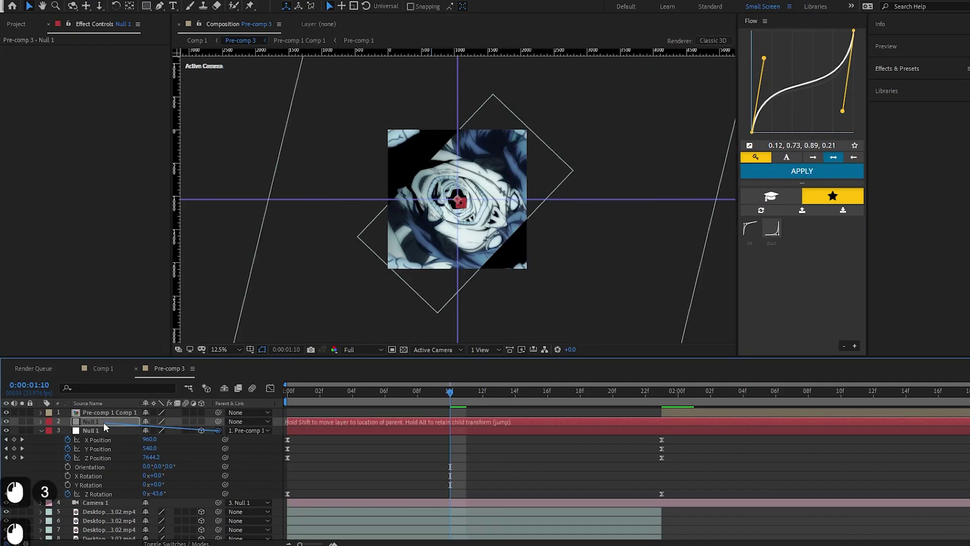
Step: Parent the animated null to the null on layer 2, make that parent 3D and set its Z Rotation to 42°
left_click_drag(103, 422, 103, 422)
key("p")
key("shift+r")
left_click(200, 422)
left_click_drag(159, 468, 180, 465)
Step: Check the zoom between 0:00:01:05 and 0:00:01:11 and set the parent null's Z Rotation to 134°
mouse_move(449, 396)
left_mouse_down()
mouse_move(304, 409)
mouse_move(462, 409)
left_mouse_up()
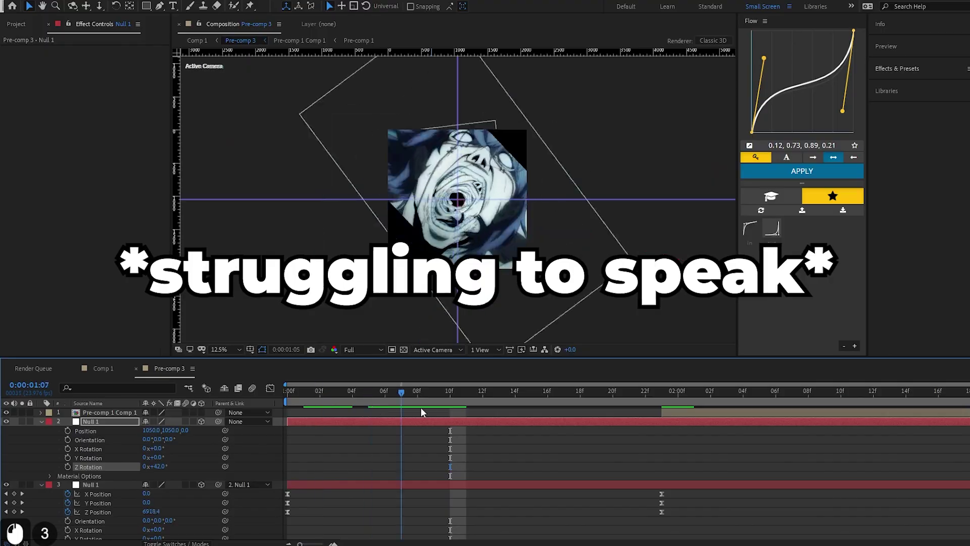
left_click_drag(420, 407, 459, 407)
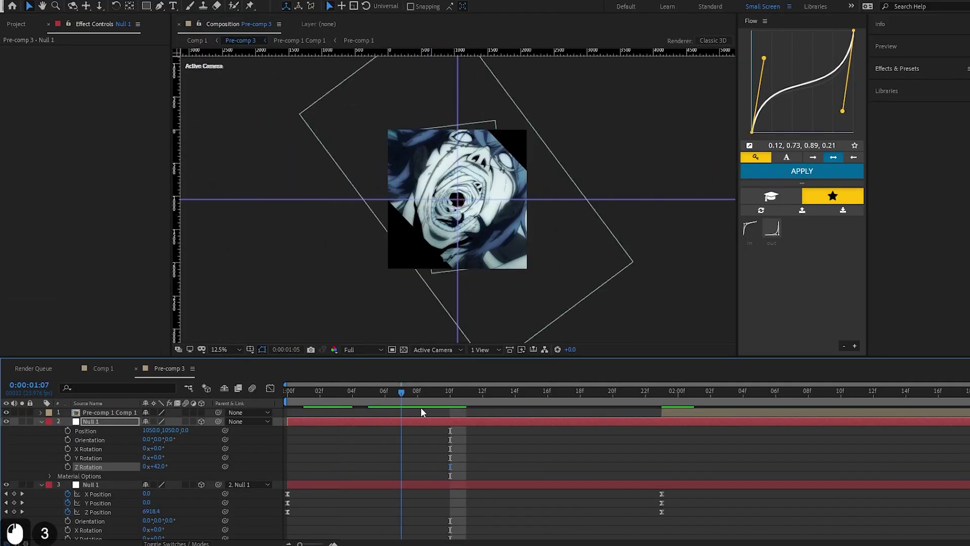
left_click_drag(420, 407, 459, 407)
key("alt+Right")
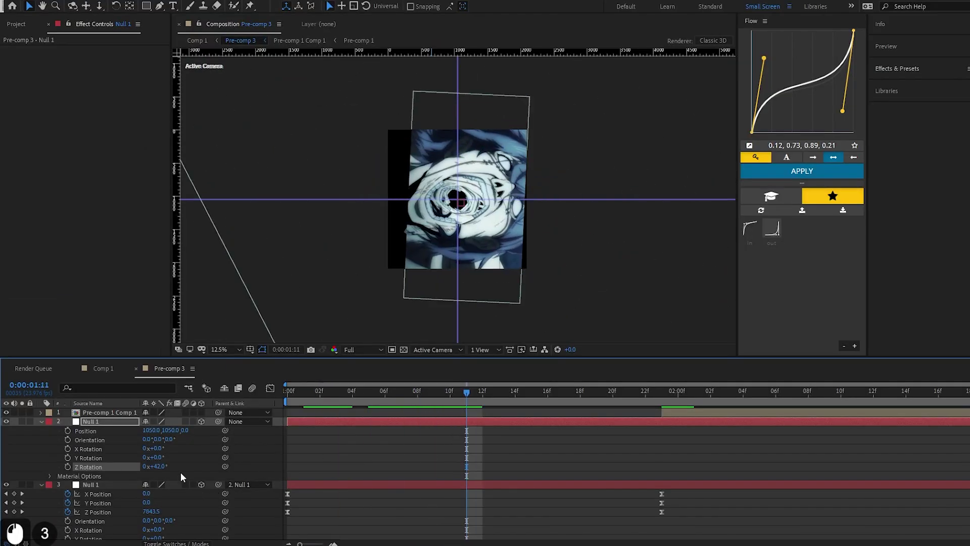
mouse_move(164, 465)
left_mouse_down()
mouse_move(181, 466)
mouse_move(168, 466)
left_mouse_up()
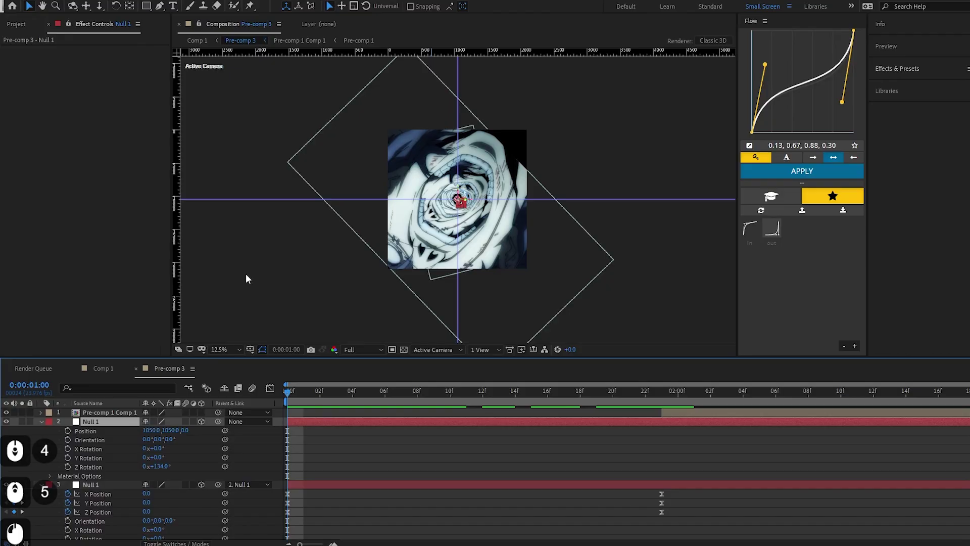
Step: Add an adjustment layer and split it into two five-frame pieces, starting at 0:00:01:00 and 0:00:01:18, deleting the rest
right_click(245, 266)
mouse_move(255, 268)
left_click(429, 359)
left_click(363, 405)
key("ctrl+shift+d")
left_click_drag(441, 422, 652, 422)
left_click(661, 404)
key("ctrl+shift+d")
key("Delete")
Step: Apply CC Radial Blur to the adjustment layer at 0:00:01:00 and set its type to Centered Zoom
left_click(287, 392)
left_click(290, 429)
key("ctrl+space")
type("rad")
left_click(235, 502)
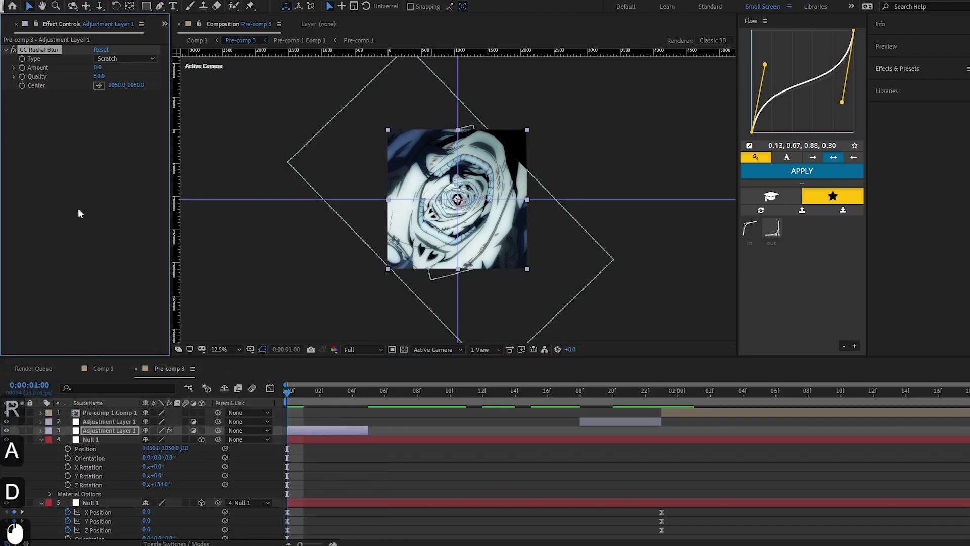
left_click(106, 58)
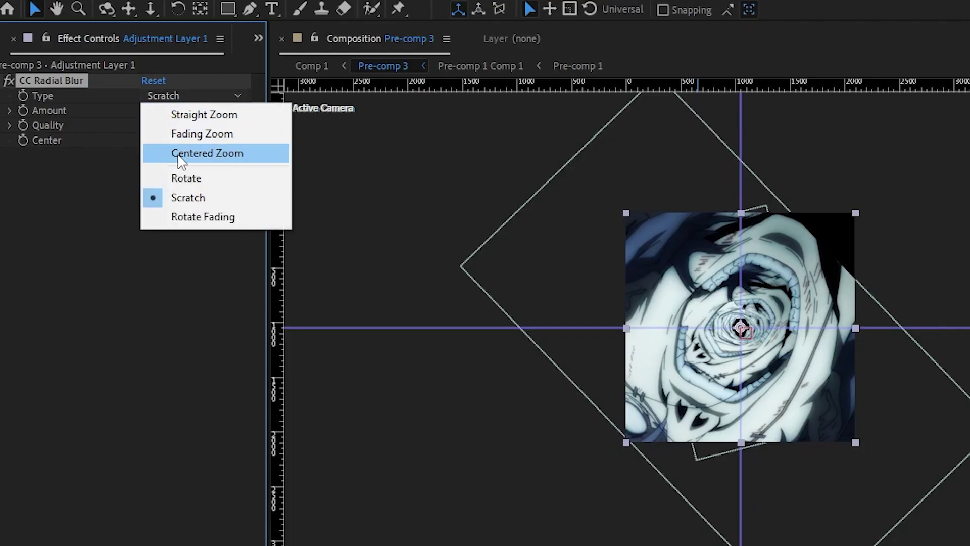
left_click(179, 153)
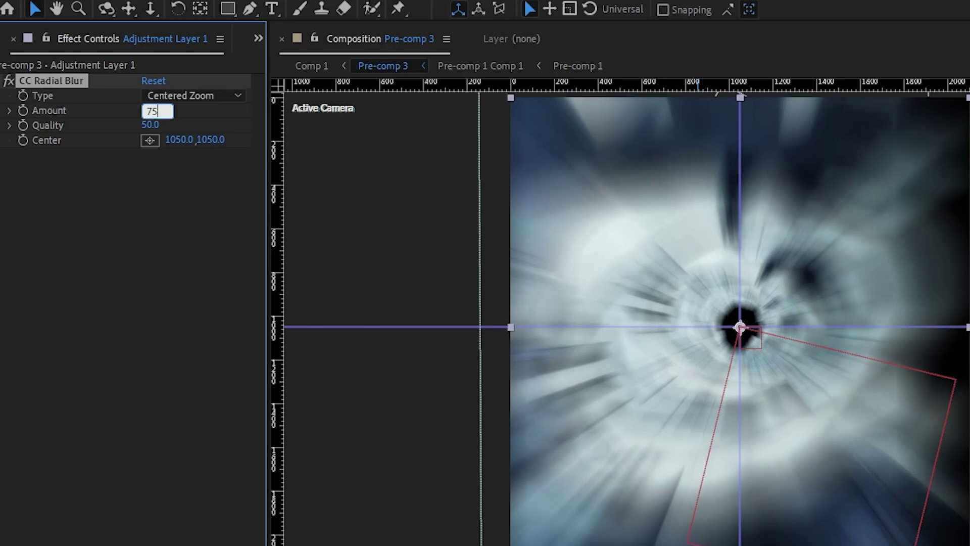
Step: Keyframe the opening radial blur's Amount from 75 at 0:00:01:00 to 0 at 0:00:01:04 and preview it
key("KP_Enter")
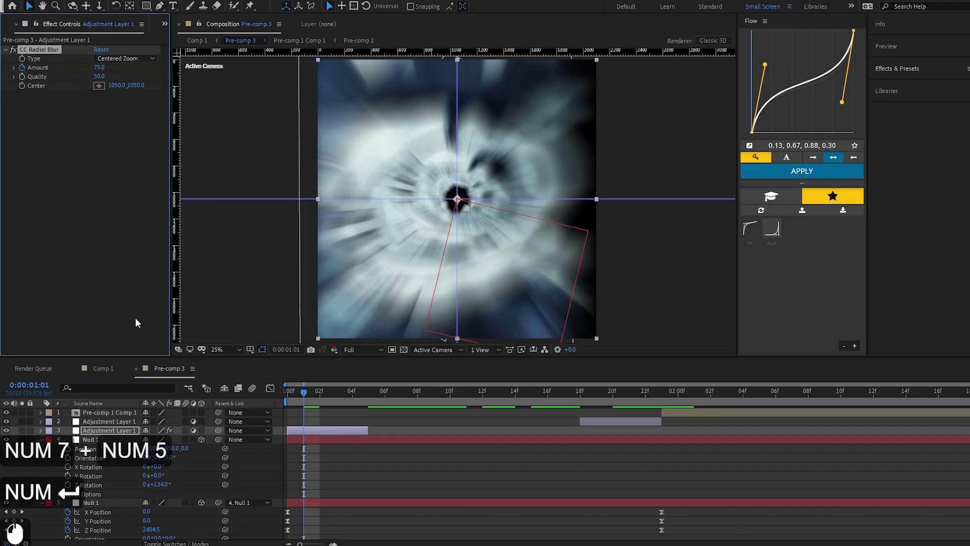
key("u")
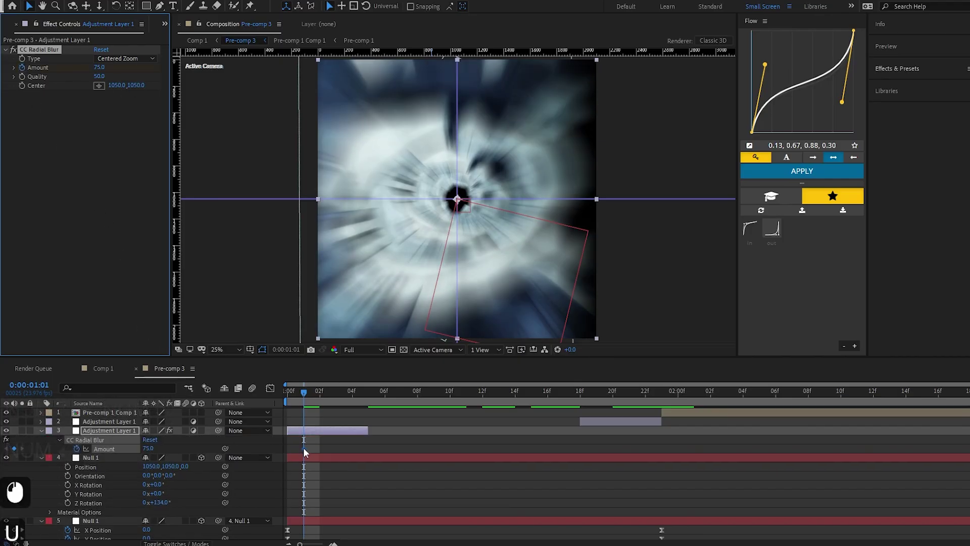
left_click_drag(300, 392, 352, 392)
left_click_drag(99, 68, 2, 89)
type("0")
key("KP_Enter")
left_click_drag(332, 395, 283, 398)
key("space")
Step: Apply CC Radial Blur to the closing adjustment layer and keyframe its Amount at 0 at 0:00:01:19
left_click(596, 392)
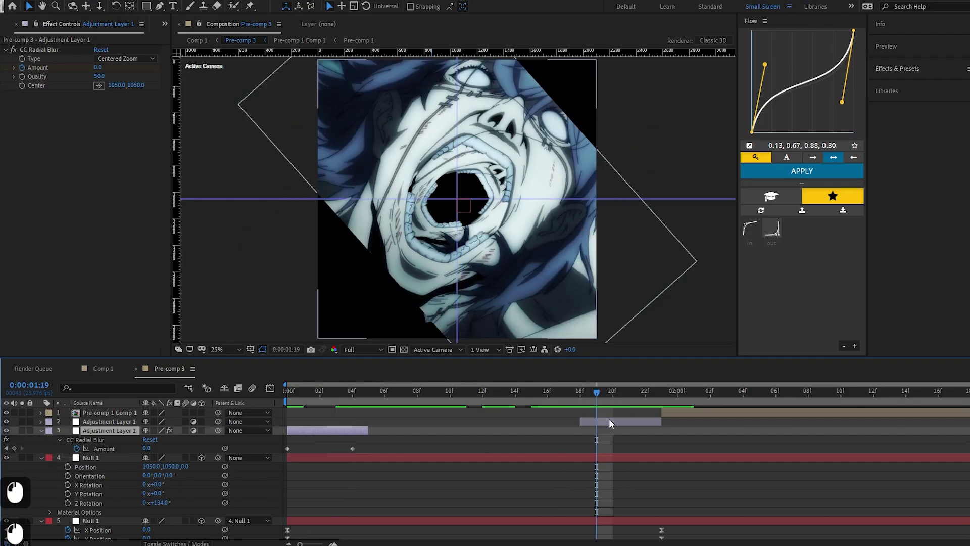
left_click(610, 420)
key("ctrl+space")
type("cc r")
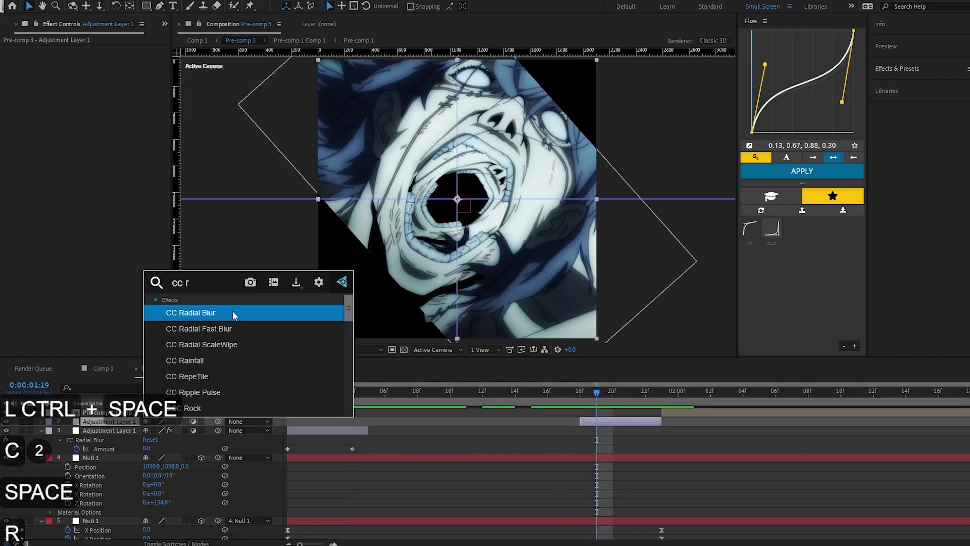
left_click(233, 312)
key("u")
Step: Set the closing radial blur to Centered Zoom and keyframe its Amount to 75 at 0:00:01:23
left_click(645, 392)
left_click(99, 67)
type("75")
key("KP_Enter")
left_click(121, 58)
left_click(115, 94)
left_click(648, 439)
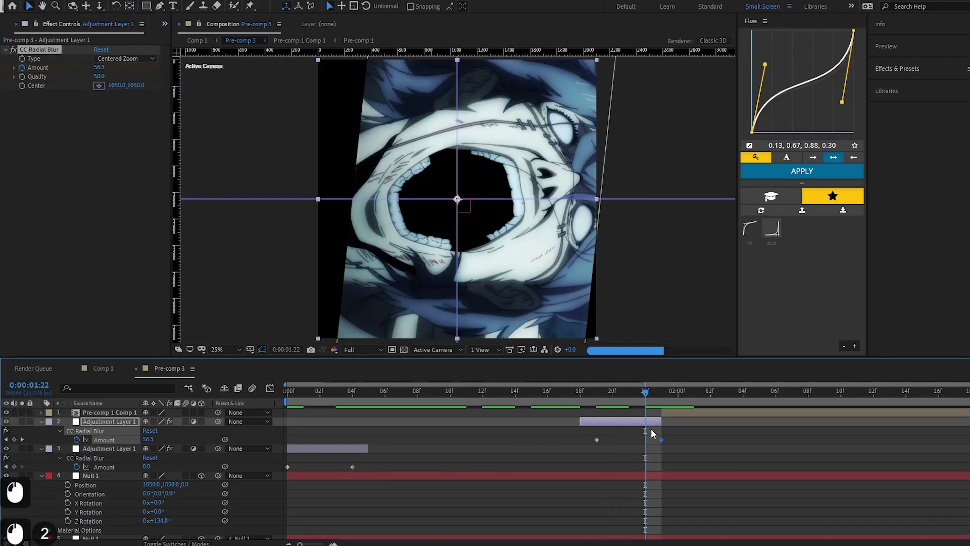
left_click_drag(645, 394, 630, 394)
left_click_drag(644, 439, 661, 440)
left_click_drag(630, 397, 612, 397)
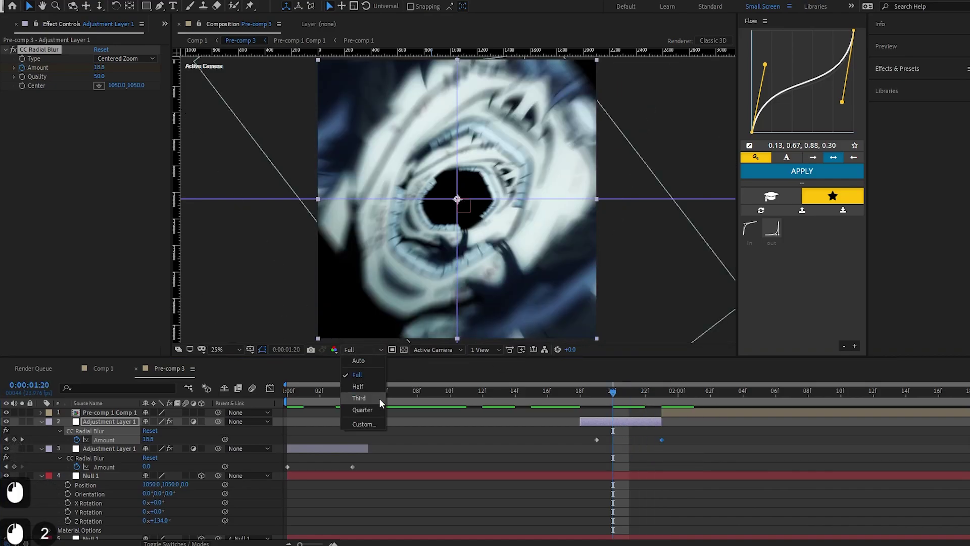
Step: Lower the preview resolution to Third and play back the zoom
left_click(375, 398)
key("space")
left_click(364, 382)
key("space")
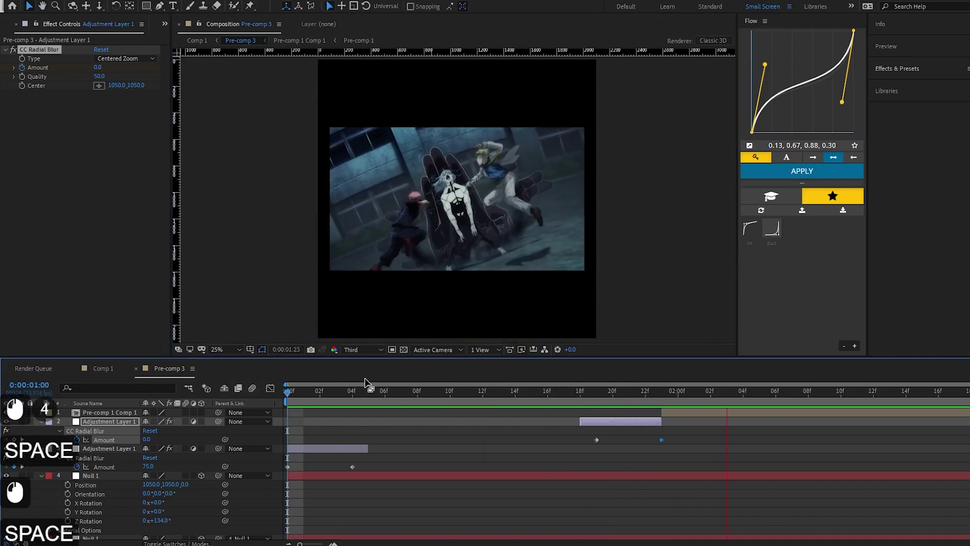
Step: Set Camera 1's Z position to -1354.7 so the clips fill the frame, and preview the zoom
left_click_drag(385, 396, 395, 414)
scroll(398, 481, "down", 3)
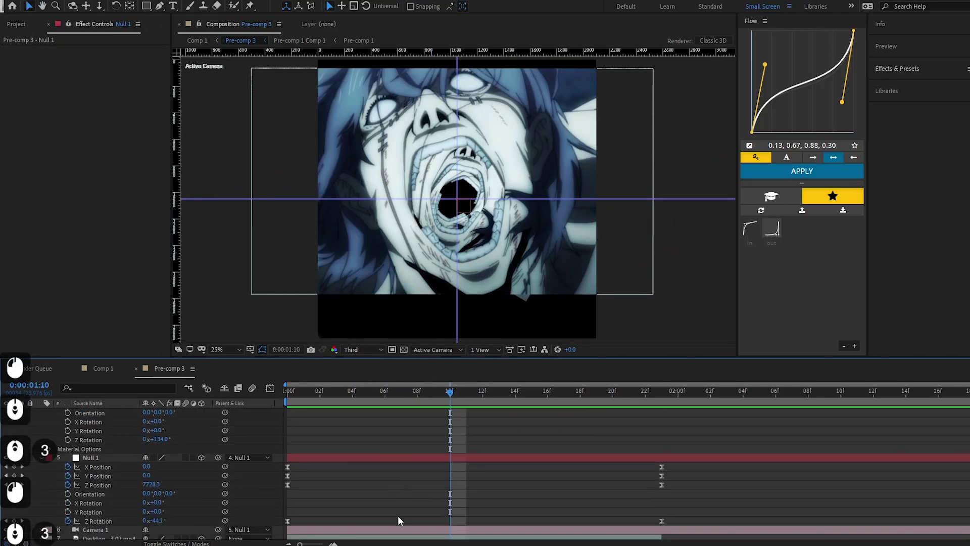
left_click(397, 529)
scroll(384, 505, "down", 4)
key("p")
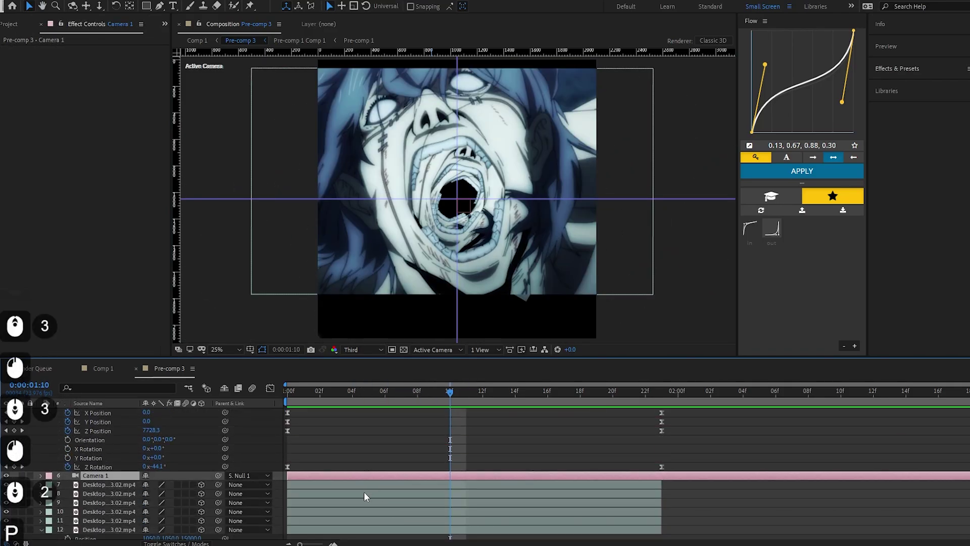
left_click_drag(177, 486, 496, 413)
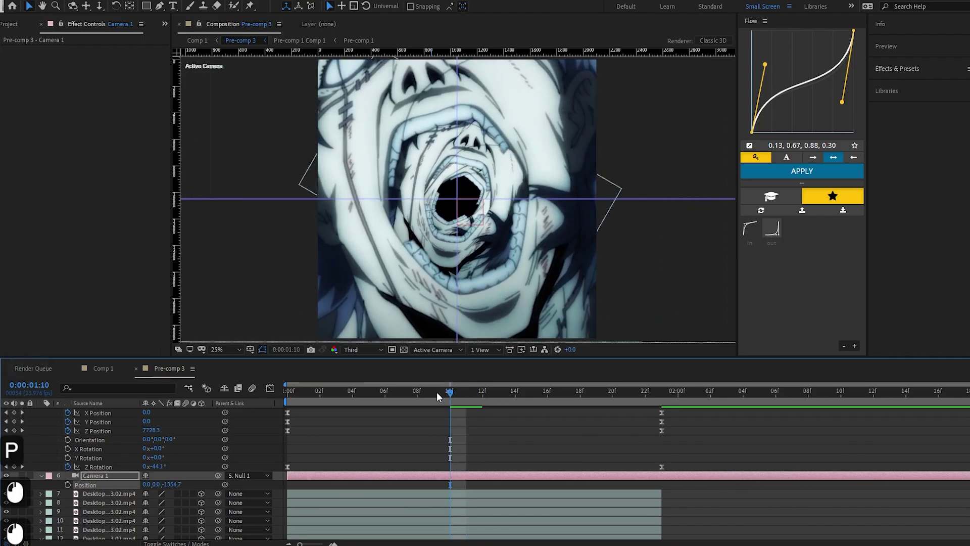
left_click_drag(437, 392, 247, 411)
key("space")
key("space")
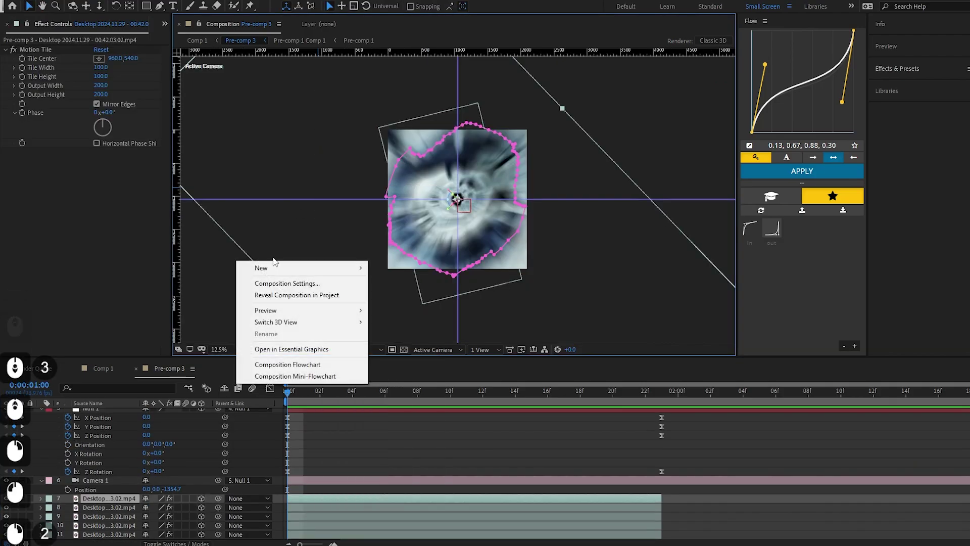
Step: Add a new adjustment layer between the two radial blur layers and apply S_Shake to it
mouse_move(303, 268)
left_click(419, 353)
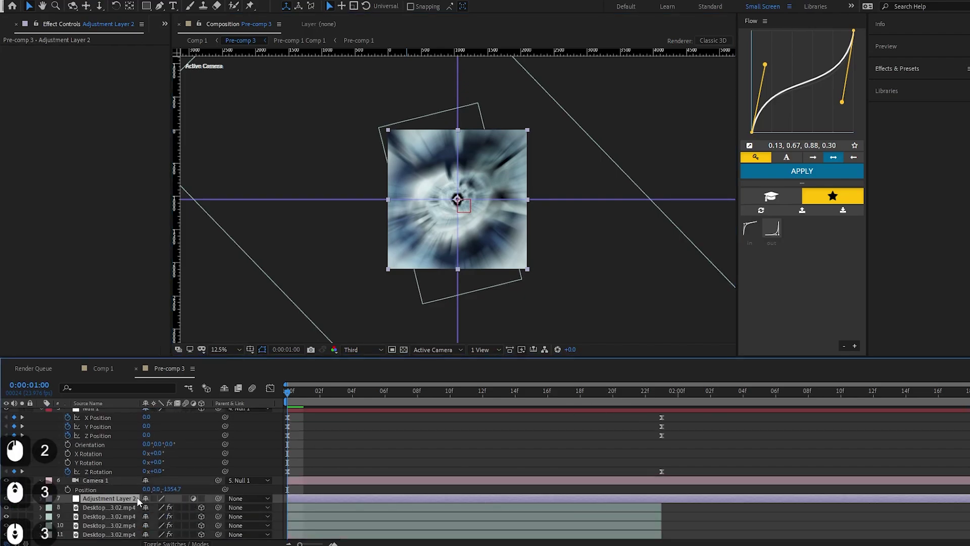
left_click_drag(136, 496, 127, 444)
key("ctrl+space")
type("sh")
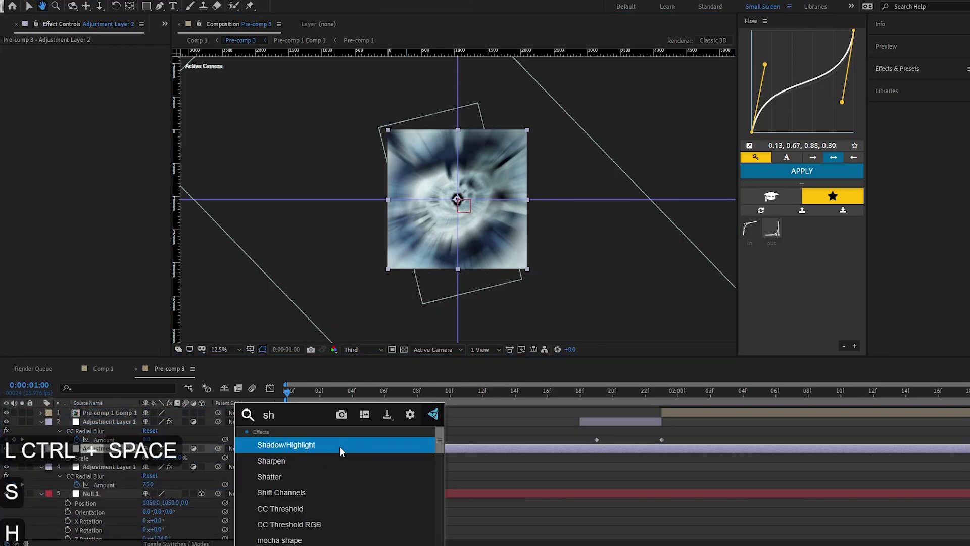
type("a")
scroll(360, 487, "down", 7)
left_click(267, 513)
Step: Set the shake's Amplitude to 1.53 and Frequency to 11.7, and move its layer below both radial blur layers
left_click_drag(99, 122, 133, 126)
scroll(498, 221, "up", 1)
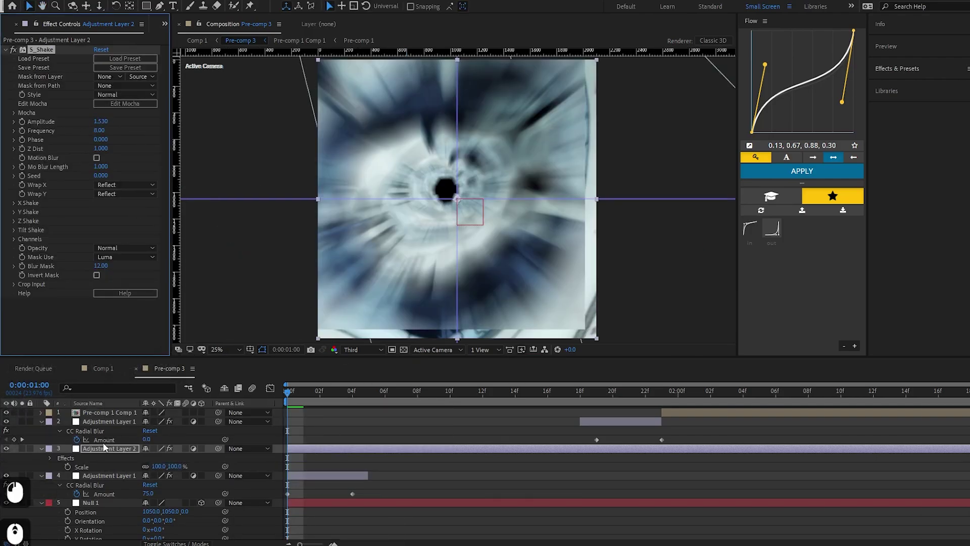
left_click_drag(104, 448, 108, 483)
left_click_drag(100, 130, 120, 136)
Step: Keyframe the S_Shake Amplitude to 0 at 0:00:01:16
key("u")
left_click_drag(283, 397, 548, 404)
left_click(101, 121)
type("0")
key("Return")
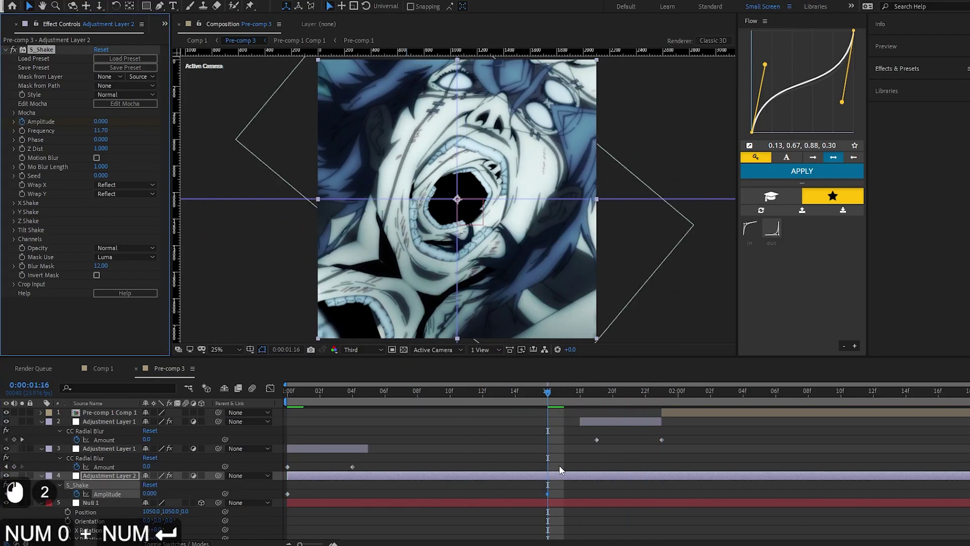
Step: Ease the shake Amplitude keyframes, extend the fade to 0:00:01:23, and preview the shake
left_click_drag(548, 493, 270, 503)
key("F9")
left_click(270, 388)
left_click_drag(370, 454, 290, 504)
left_click_drag(537, 514, 333, 519)
key("space")
key("space")
key("space")
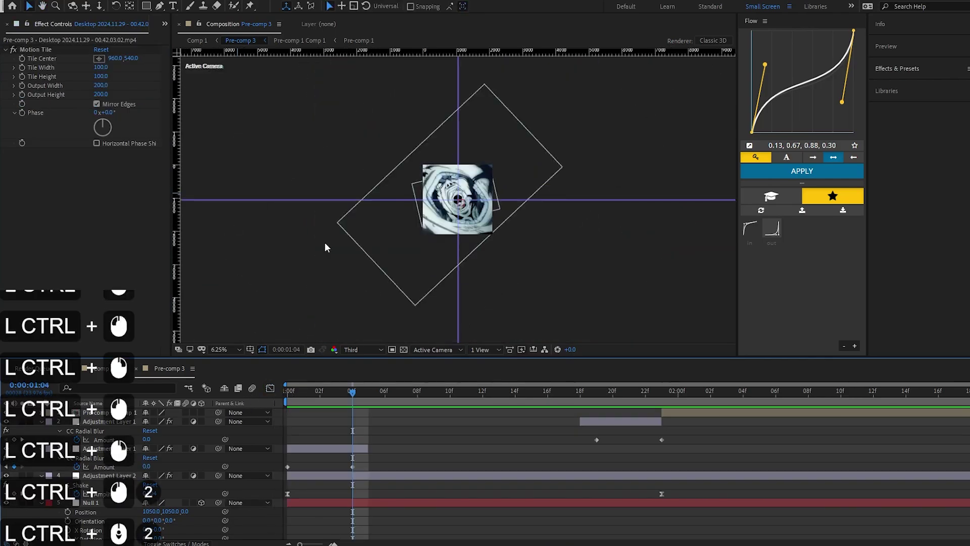
Step: Add another adjustment layer directly above the shake layer and apply CC Radial Blur to it
right_click(288, 178)
mouse_move(323, 184)
left_click(454, 271)
scroll(410, 279, "up", 2)
left_click_drag(112, 503, 114, 474)
key("ctrl+space")
type("ra")
key("BackSpace")
key("BackSpace")
type("cc ra")
key("Return")
Step: Set the new full-length radial blur's Amount to 5 and its type to Centered Zoom
left_click(98, 68)
type("5")
key("Return")
left_click(127, 58)
left_click(124, 93)
Step: Play back Comp 1 from the start to check the transition into the zoom
key("space")
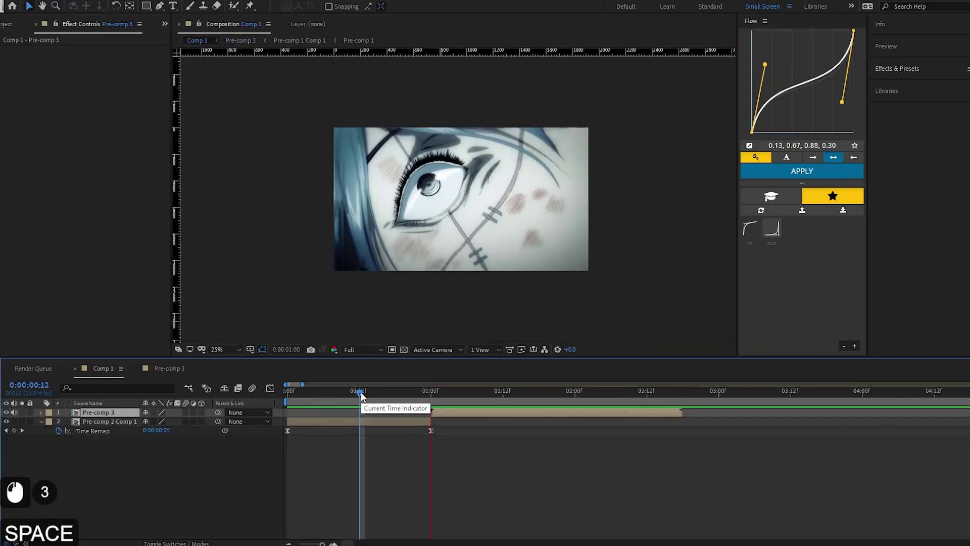
left_click_drag(360, 392, 287, 394)
key("space")
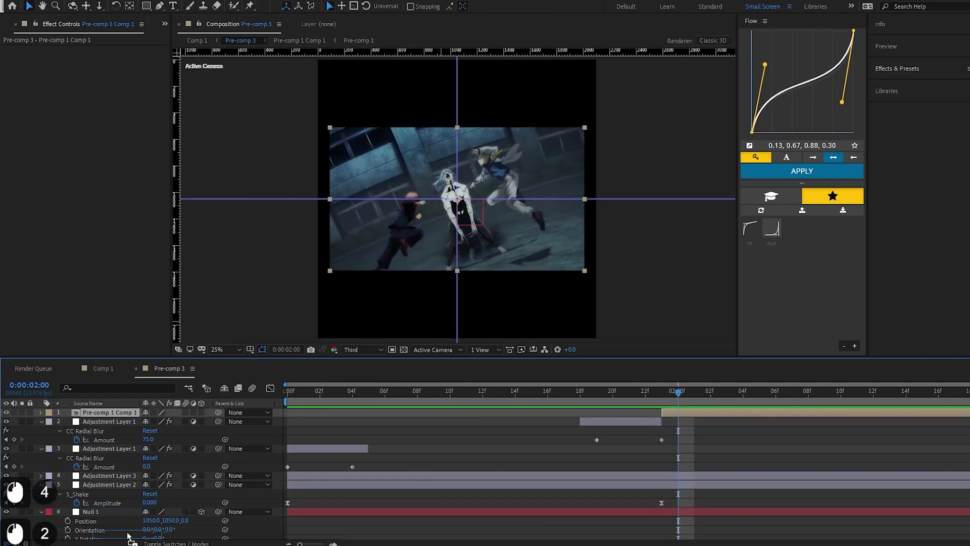
Step: Move the Pre-comp 1 Comp 1 layer below the nulls and Camera 1 in the layer stack of Pre-comp 3
scroll(128, 525, "down", 4)
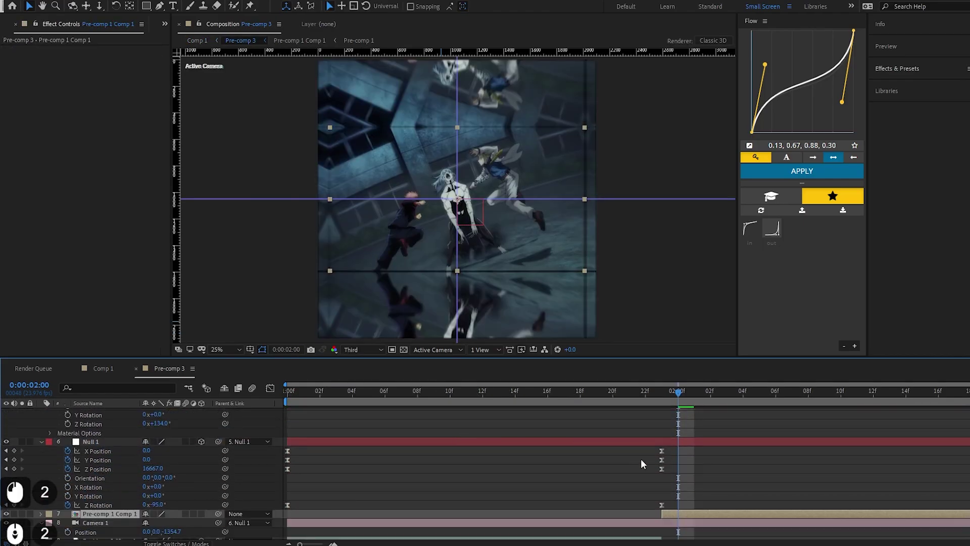
scroll(640, 458, "down", 2)
left_click_drag(99, 460, 101, 476)
scroll(676, 474, "up", 5)
scroll(676, 475, "down", 4)
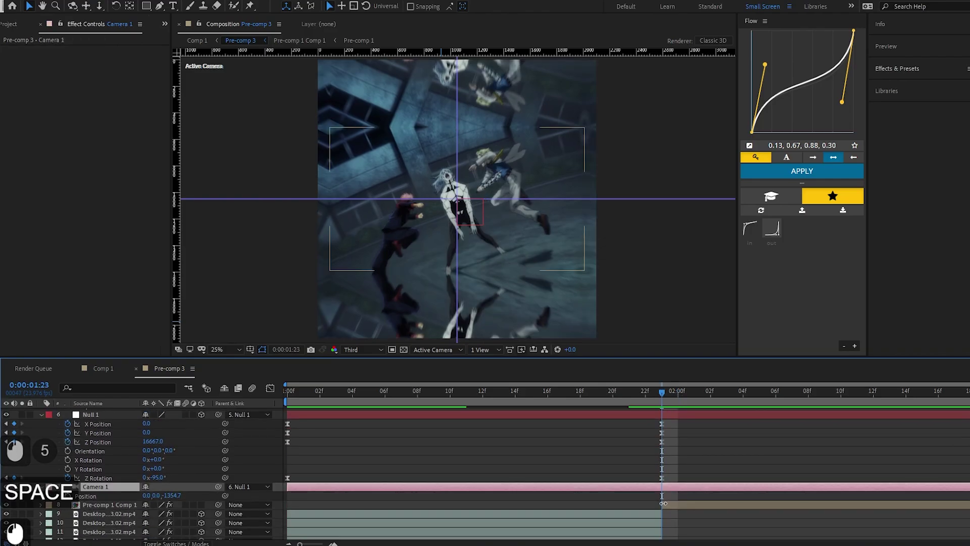
Step: Extend the start of Pre-comp 1 Comp 1 back to 0:00:01:16 and make it a 3D layer
left_click_drag(663, 503, 583, 511)
left_click(201, 504)
left_click_drag(619, 392, 580, 392)
left_click_drag(566, 501, 548, 501)
Step: Switch to two views and move Pre-comp 1 Comp 1 deep along Z in the Top view, beyond the mouth clips
left_click(483, 349)
left_click(498, 385)
scroll(350, 204, "up", 2)
scroll(363, 213, "down", 3)
scroll(329, 218, "up", 2)
left_click_drag(313, 205, 314, 84)
scroll(332, 118, "down", 1)
left_click_drag(332, 122, 363, 218)
left_click_drag(326, 279, 309, 109)
key("space")
left_click(657, 397)
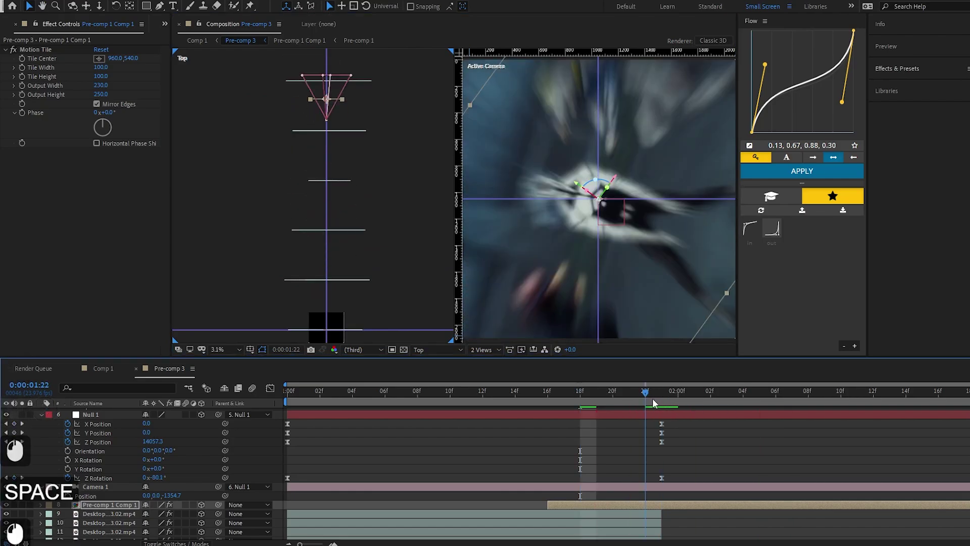
Step: At 0:00:01:23, move Pre-comp 1 Comp 1 along Z in front of the camera so it fills the frame
left_click_drag(409, 165, 408, 281)
scroll(673, 466, "up", 7)
scroll(672, 465, "down", 6)
left_click(679, 403)
scroll(351, 242, "up", 2)
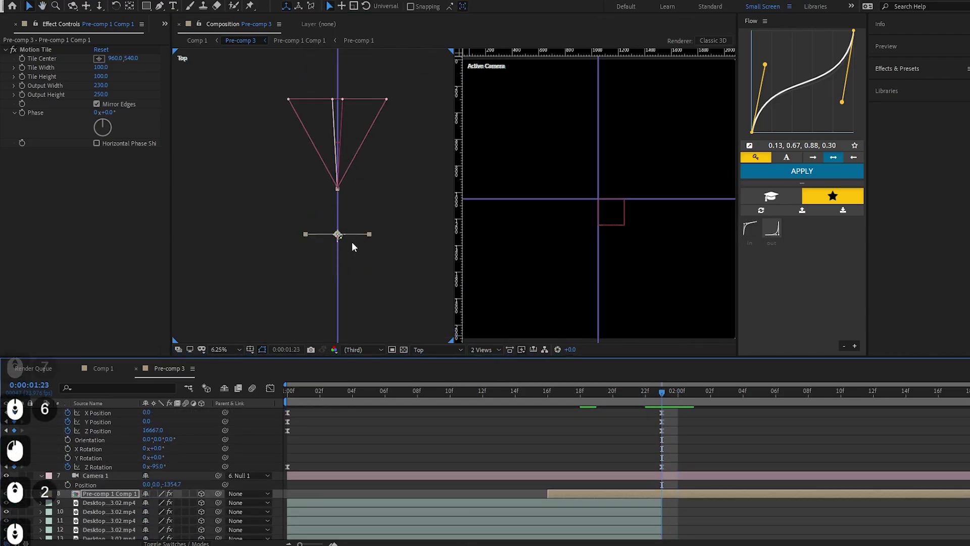
left_click_drag(337, 246, 321, 112)
left_click_drag(322, 112, 320, 113)
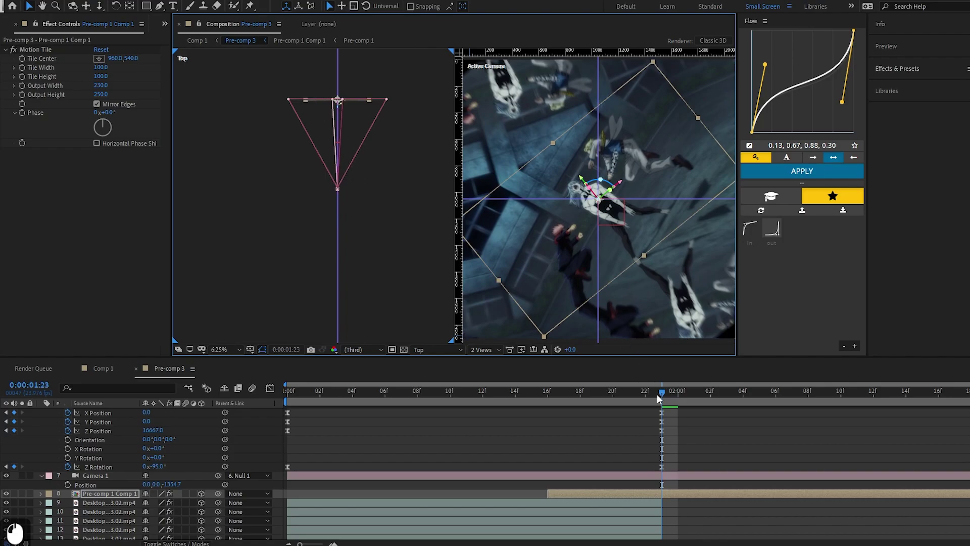
Step: Animate the parent Null 1's Z Rotation from 134° at 0:00:01:17 to 76° at 0:00:02:05
left_click_drag(661, 394, 713, 412)
key("space")
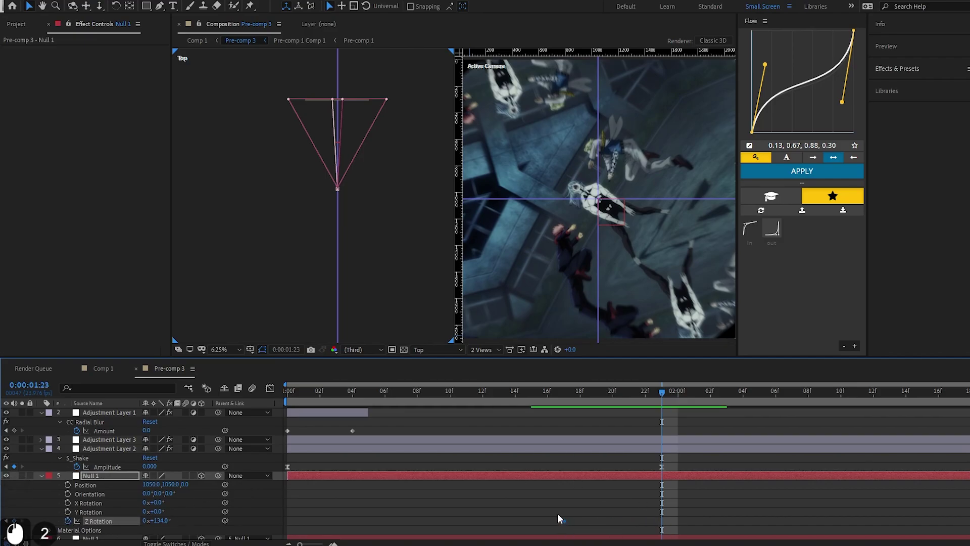
left_click_drag(671, 393, 729, 410)
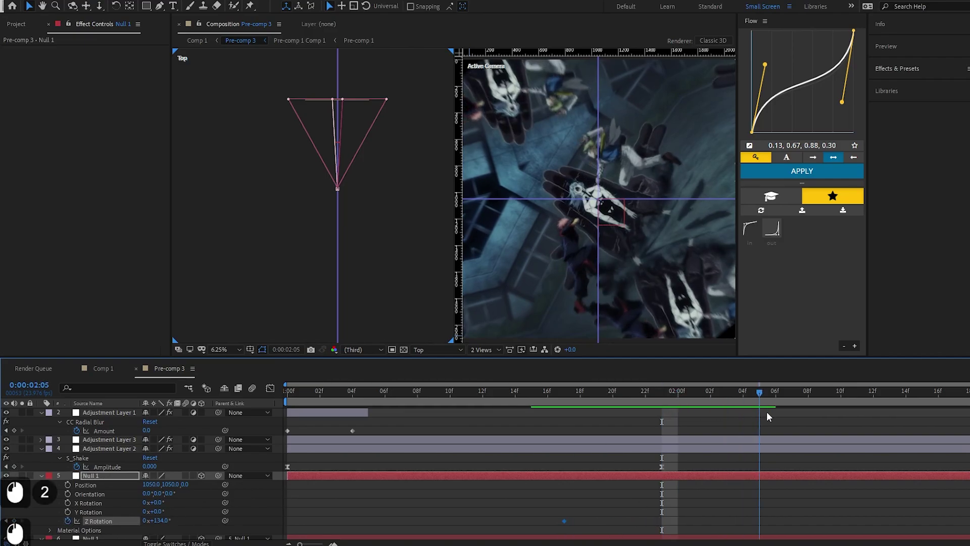
left_click_drag(169, 520, 130, 515)
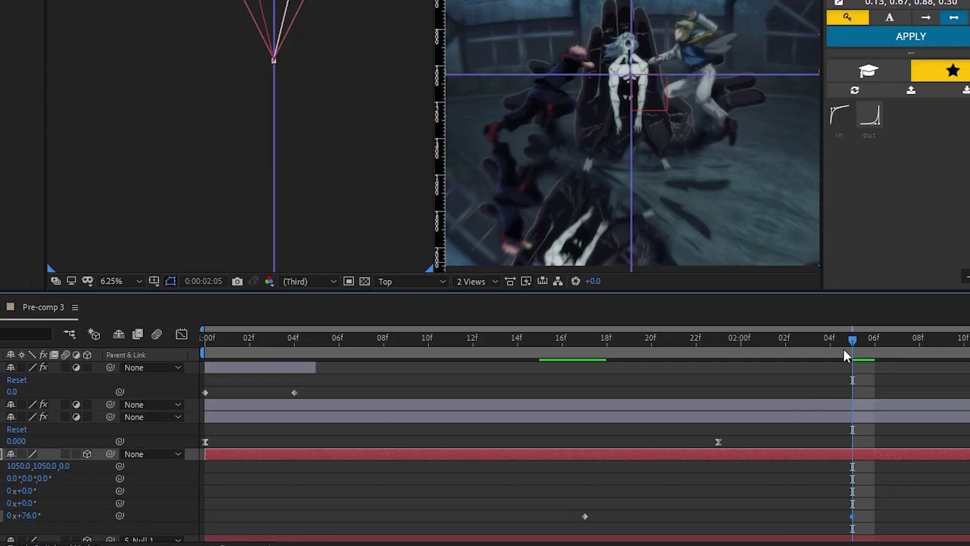
Step: Apply Easy Ease to both Z Rotation keyframes of the parent Null 1 and move the end keyframe to 0:00:02:06
left_click_drag(850, 343, 852, 386)
left_click_drag(874, 498, 541, 533)
key("F9")
left_click(774, 522)
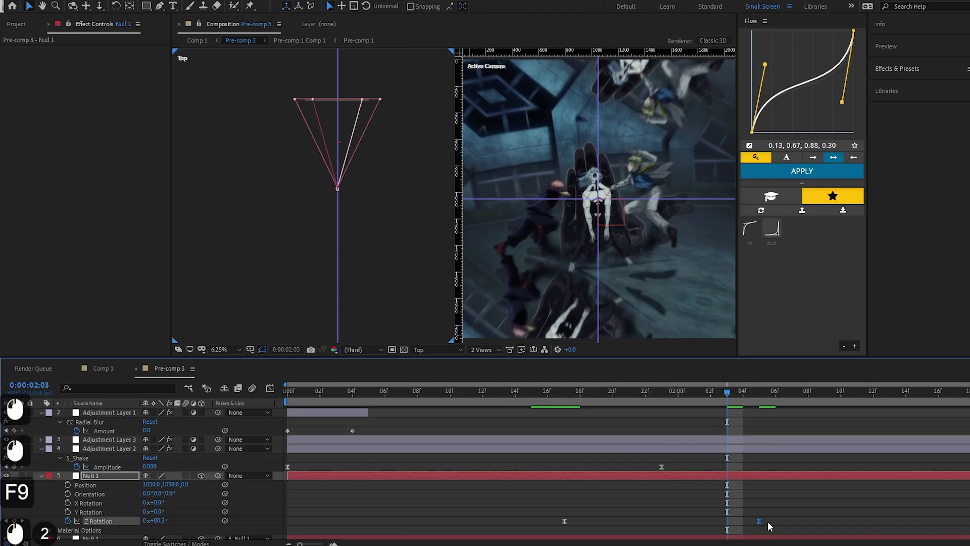
Step: Shape the parent Null 1's Z Rotation speed graph into a steep mid-move peak with long eases at both ends, and preview it
left_click_drag(727, 394, 660, 398)
left_click(269, 387)
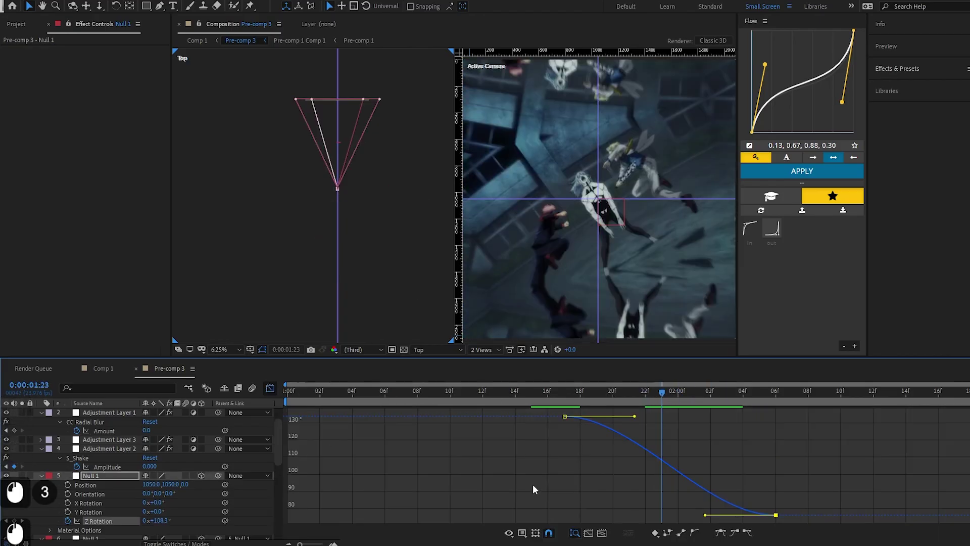
right_click(533, 485)
left_click(568, 368)
left_click_drag(599, 416, 644, 416)
left_click_drag(740, 415, 691, 415)
left_click_drag(657, 397, 287, 398)
key("space")
key("space")
Step: Keyframe the parent Null 1's Position from 0:00:01:17 and push it forward along Z at 0:00:02:06
left_click(270, 387)
left_click_drag(564, 392, 775, 416)
left_click_drag(186, 485, 723, 489)
Step: Lengthen the eases at both ends of the parent Null 1's Position speed graph for a sharp central peak, and preview the move
scroll(720, 474, "down", 2)
left_click(270, 387)
left_click(661, 396)
left_click(116, 498)
left_click(106, 461)
left_click_drag(599, 515, 652, 515)
left_click_drag(739, 514, 675, 515)
left_click_drag(652, 515, 640, 515)
left_click_drag(676, 515, 686, 515)
left_click_drag(662, 407, 287, 402)
key("space")
key("space")
Step: Fine-tune the ease into the last Z Rotation keyframe of the parent Null 1 and preview the transition
left_click_drag(384, 401, 742, 449)
left_click(106, 498)
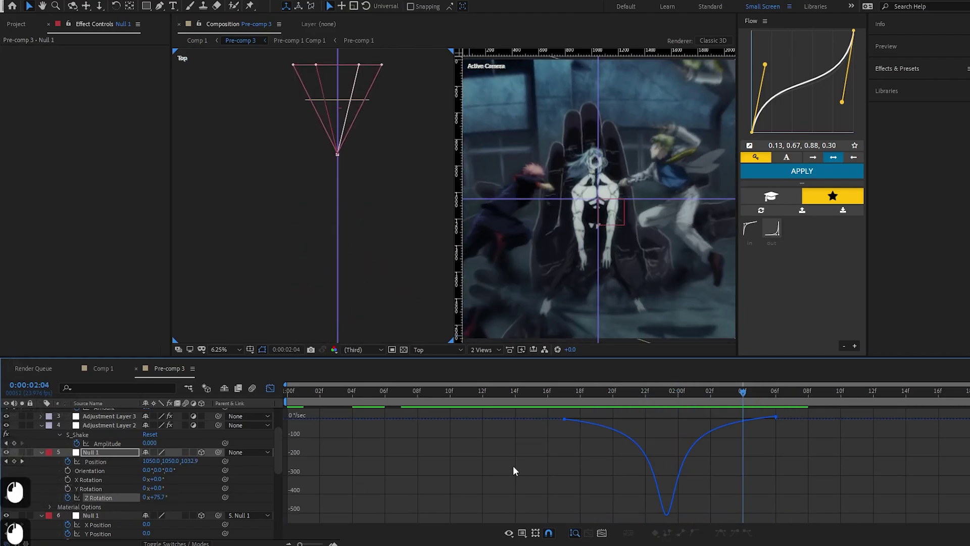
left_click_drag(692, 417, 696, 419)
left_click_drag(661, 404, 482, 402)
key("space")
key("space")
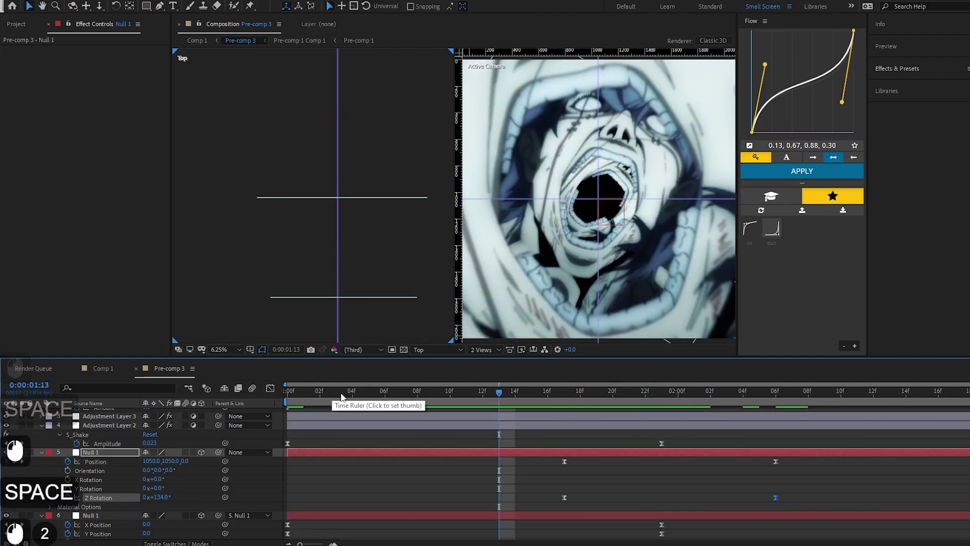
Step: Fade in Pre-comp 1 Comp 1 from 0% Opacity at 0:00:01:16, ending the fade at 0:00:01:20, and preview it
key("t")
left_click_drag(559, 397, 549, 399)
left_click_drag(110, 508, 61, 507)
key("space")
left_click(548, 402)
left_click_drag(580, 505, 613, 507)
key("space")
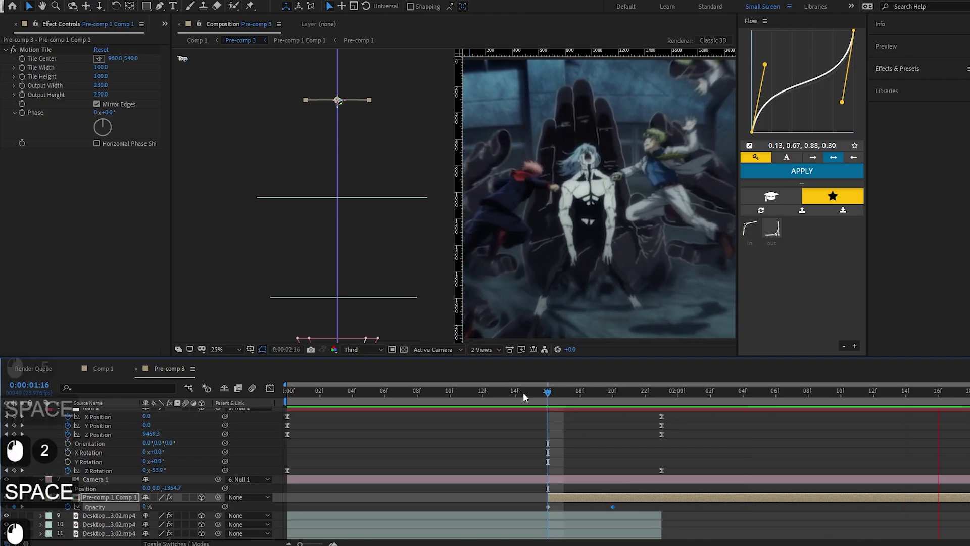
left_click_drag(493, 396, 287, 399)
key("space")
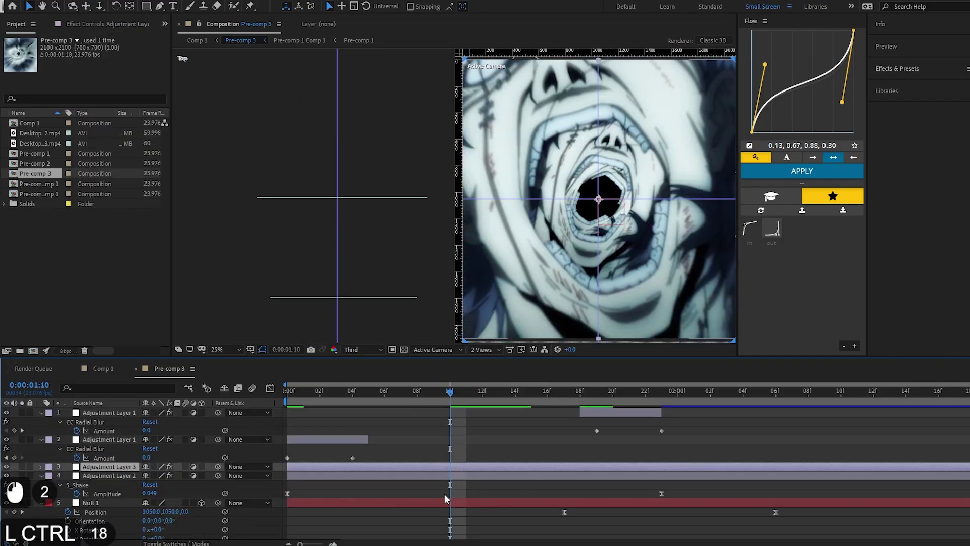
Step: Duplicate Adjustment Layer 3, remove the copy's existing effect and apply a new effect found by searching for "op"
key("ctrl+d")
left_click(51, 25)
left_click(30, 50)
key("Delete")
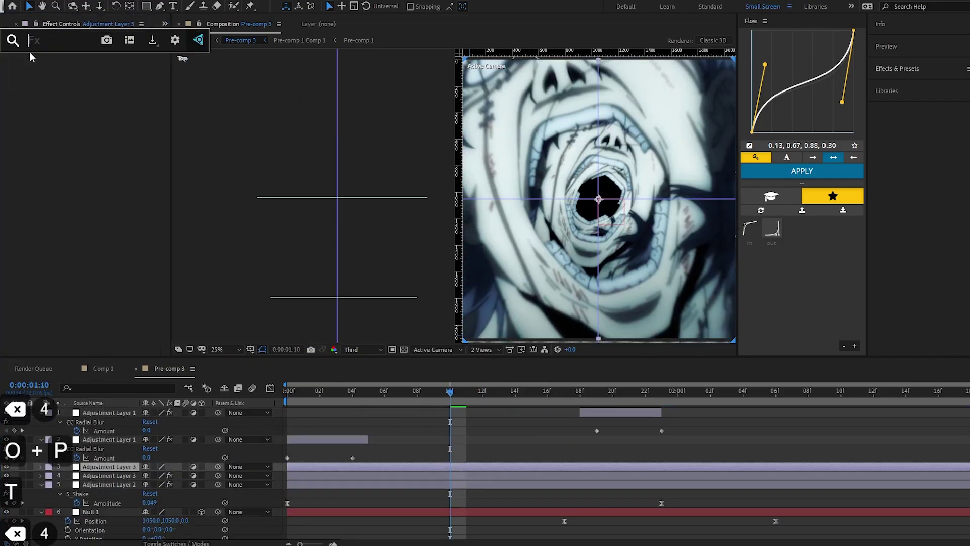
type("op")
left_click(48, 87)
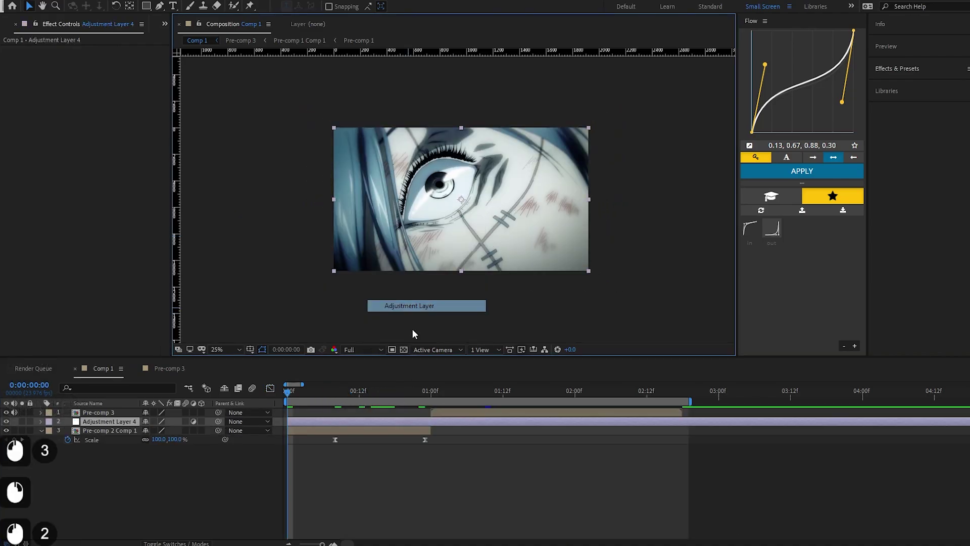
Step: Split Adjustment Layer 4 in Comp 1 at 0:00:01:00 and delete the part after the cut
left_click(430, 392)
key("ctrl+shift+d")
key("Delete")
Step: Search the effects for "sha" and apply S_Shake to Adjustment Layer 4, with the playhead at 0:00:00:15
left_click_drag(424, 391, 377, 391)
left_click(349, 421)
key("ctrl+space")
type("sha")
scroll(295, 446, "down", 7)
left_click(289, 470)
Step: Set S_Shake's Frequency to 10.60 and animate its Amplitude to rise from 0 at 0:00:00:15 until 0:00:01:00
left_click_drag(100, 121, 131, 125)
left_click_drag(103, 131, 117, 136)
key("u")
left_click_drag(62, 128, 18, 129)
Step: Apply Easy Ease to the Amplitude keyframes and shape their graph into a slow start with a steep rise near 0:00:01:00
left_click_drag(441, 432, 357, 441)
key("F9")
left_click(269, 388)
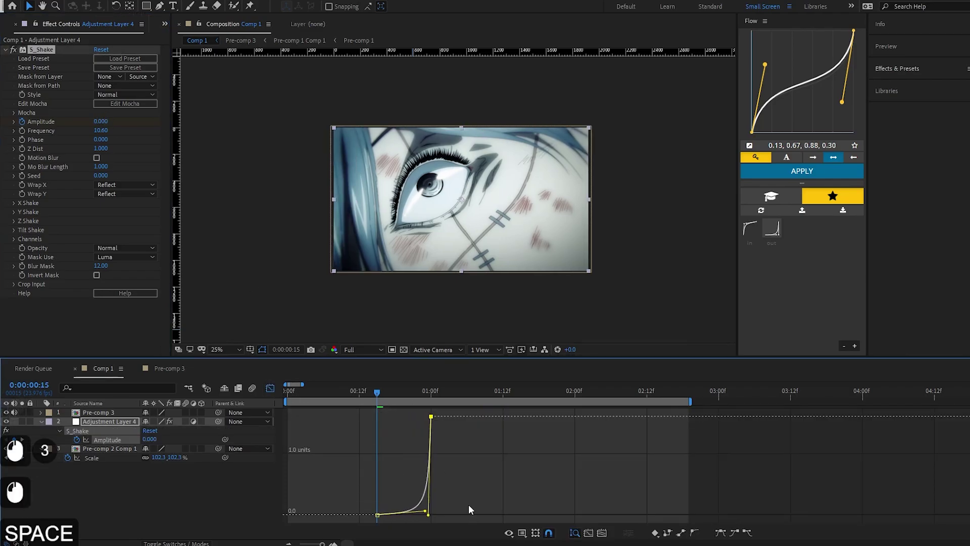
left_click_drag(395, 394, 414, 403)
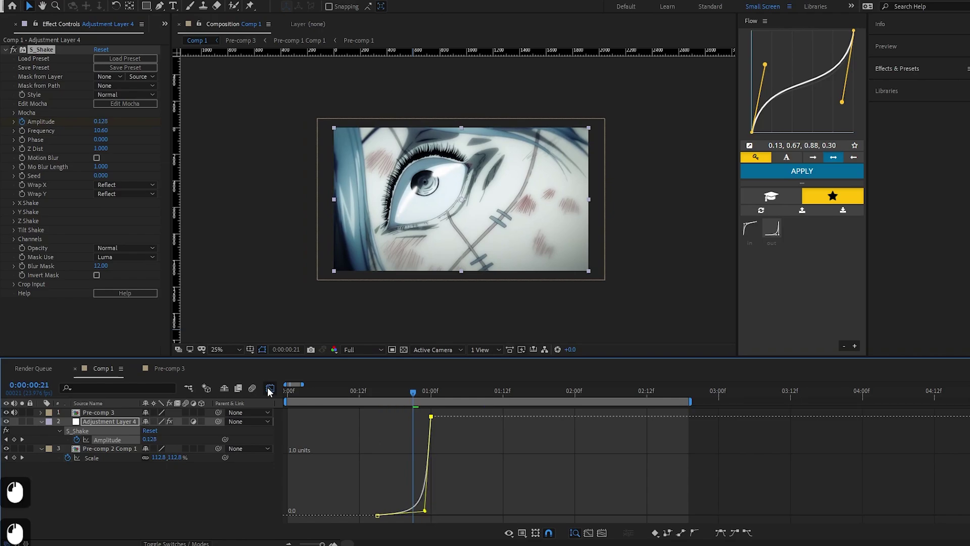
left_click(270, 388)
left_click(270, 388)
left_click(426, 508)
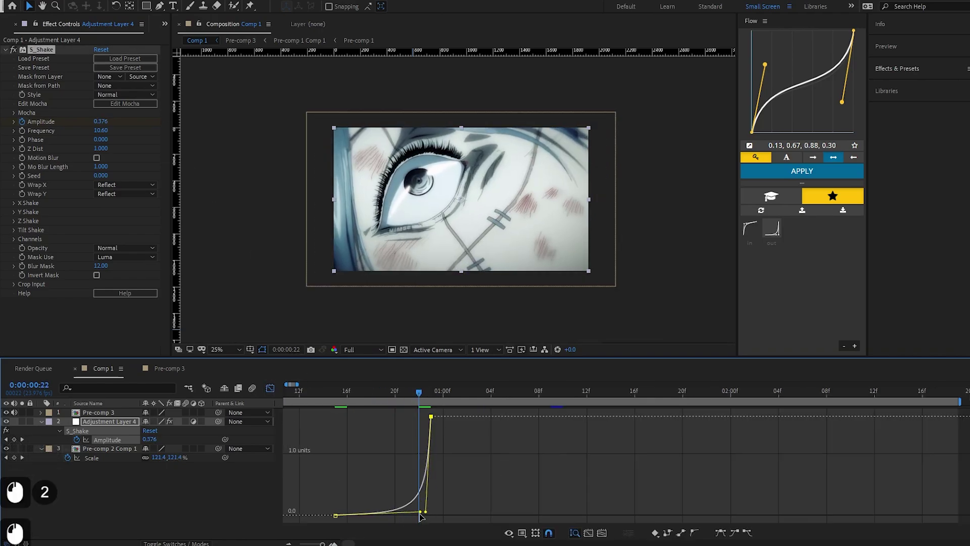